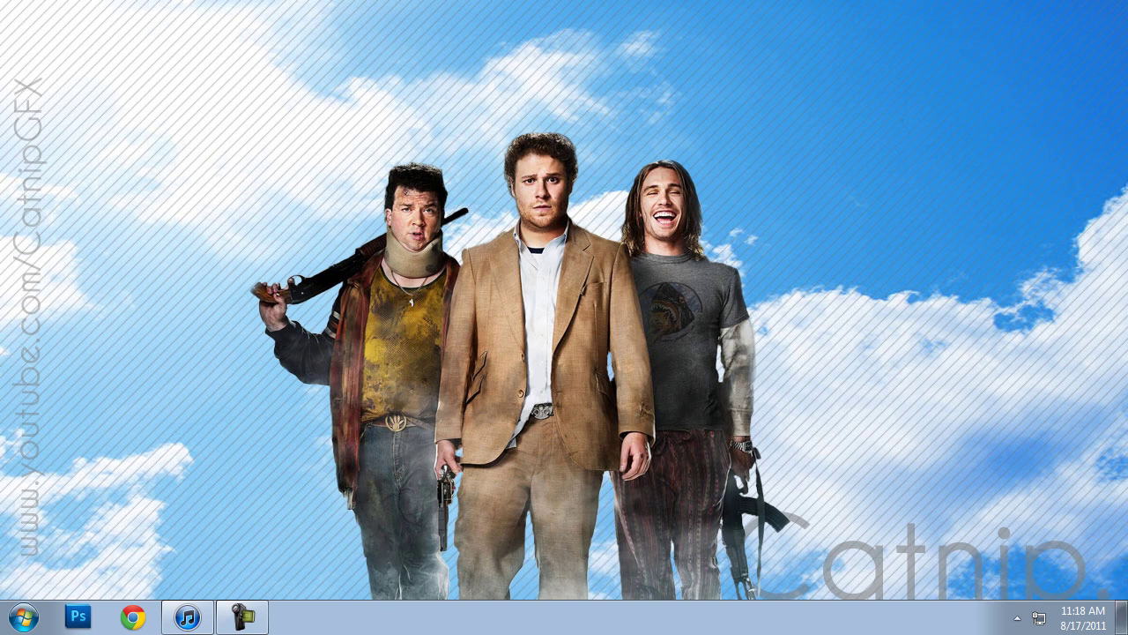
Step: Clear the iTunes library search, close iTunes, and launch Photoshop CS5 from the taskbar
{"action": "left_click_drag", "start_coordinate": [1125, 557], "coordinate": [88, 603]}
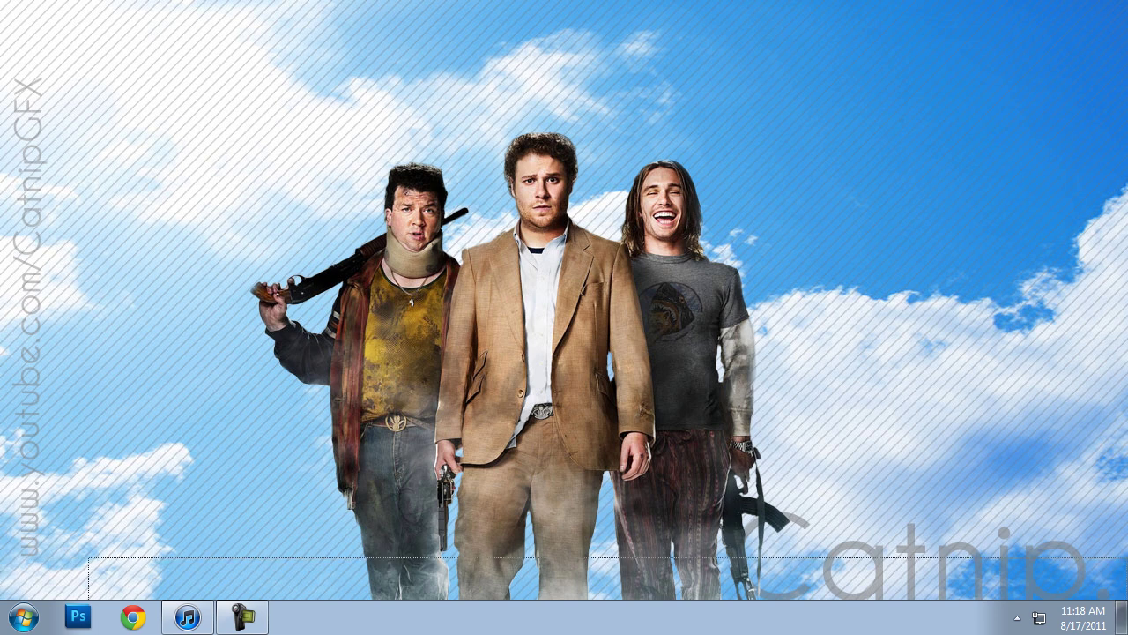
{"action": "left_click_drag", "start_coordinate": [0, 600], "coordinate": [1, 624]}
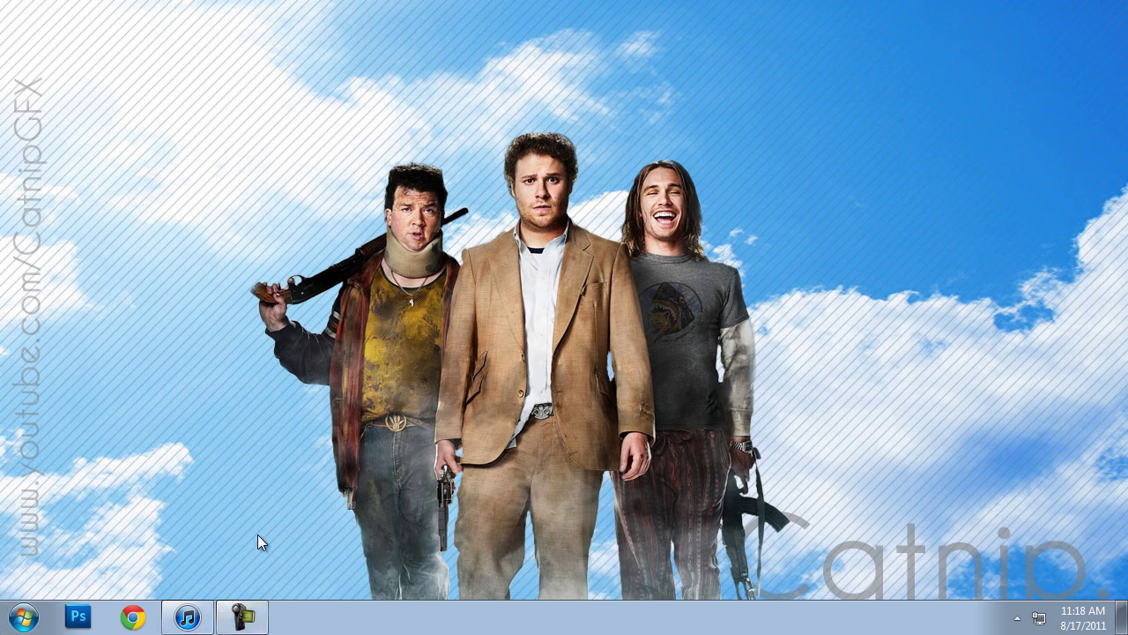
{"action": "left_click", "coordinate": [187, 617]}
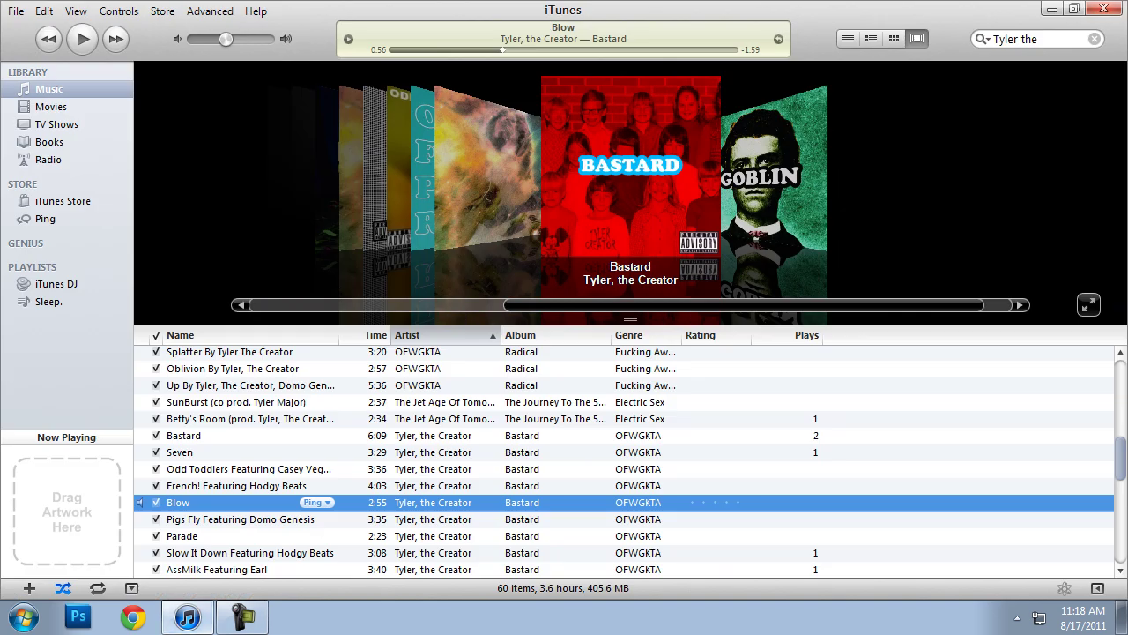
{"action": "left_click", "coordinate": [1071, 36]}
{"action": "key", "text": "BackSpace"}
{"action": "key", "text": "alt+F4"}
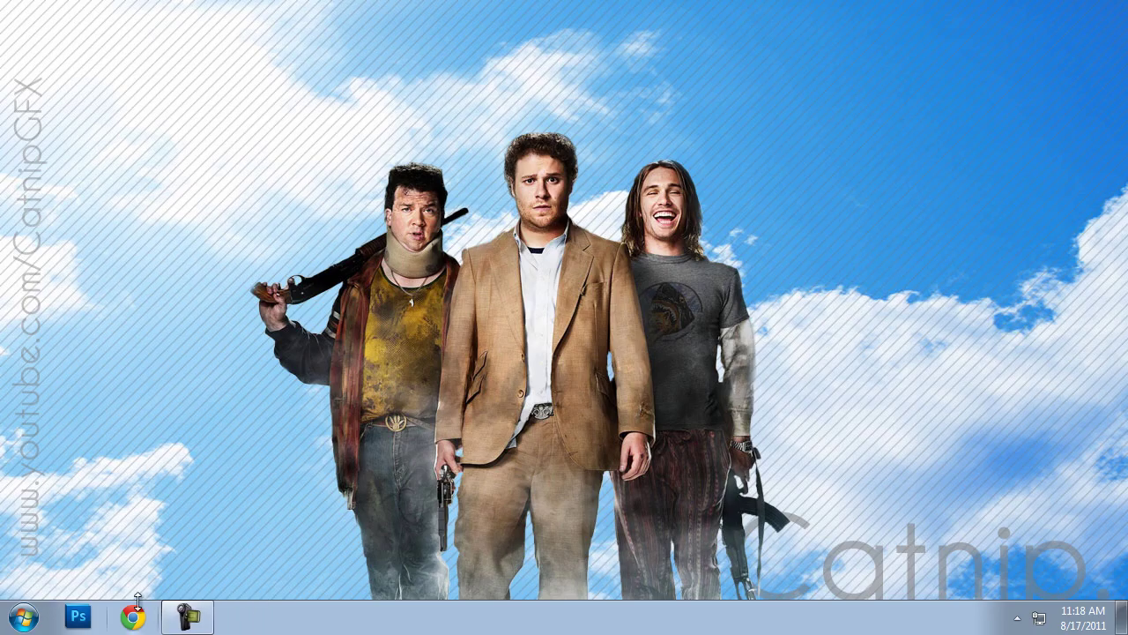
{"action": "left_click", "coordinate": [78, 617]}
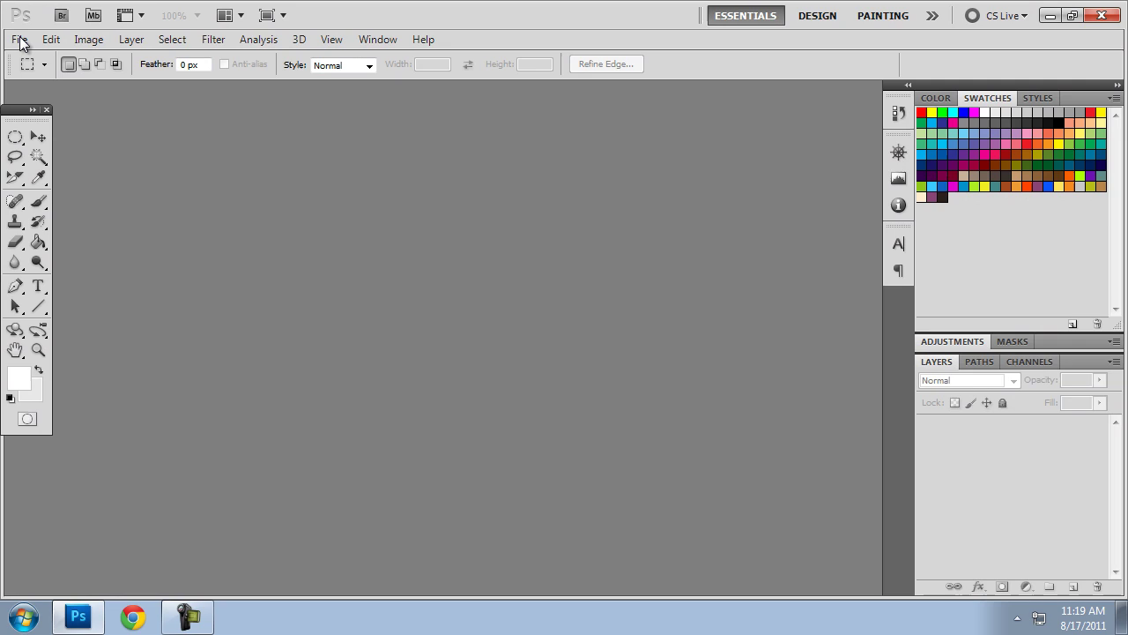
Step: Create a new document through File > New with Width 8 px and Height 8 px
{"action": "left_click", "coordinate": [19, 39]}
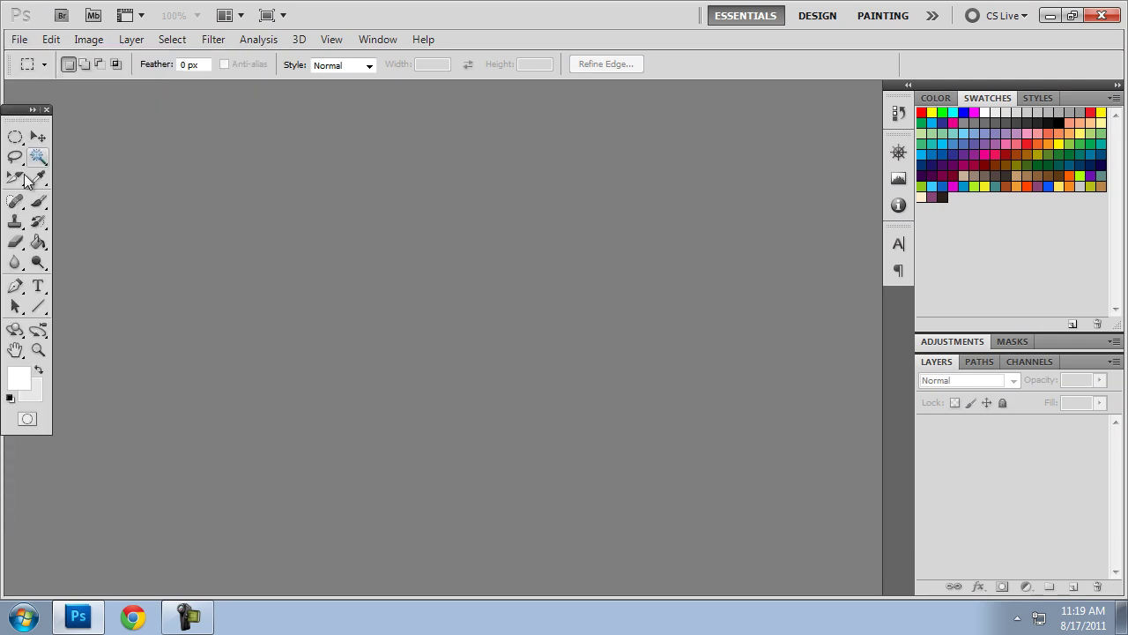
{"action": "left_click", "coordinate": [20, 39]}
{"action": "left_click", "coordinate": [56, 59]}
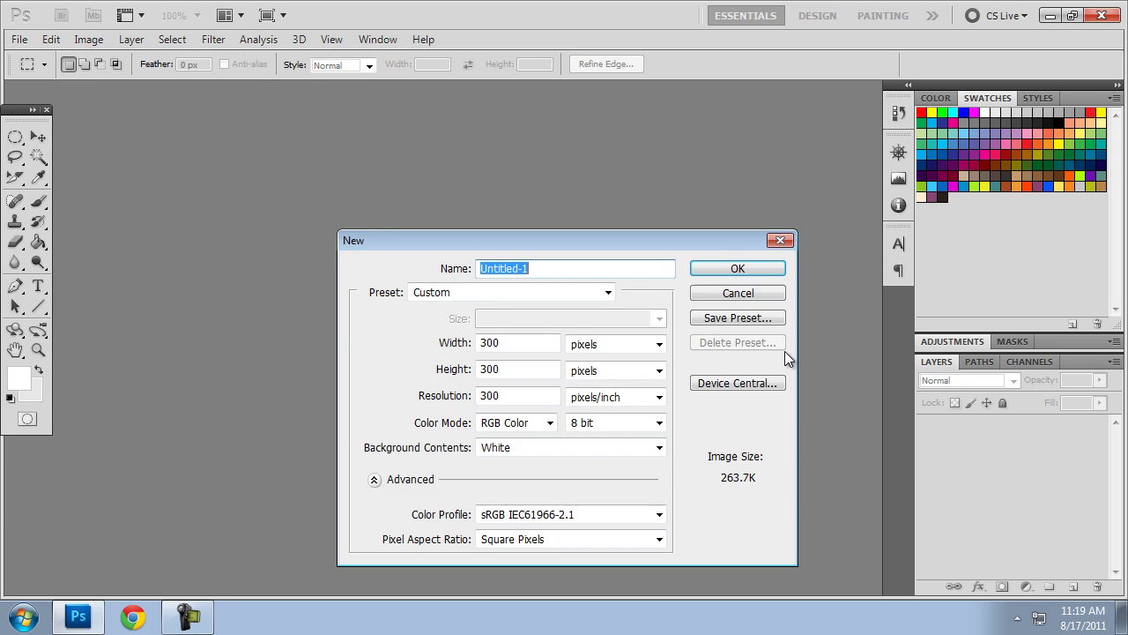
{"action": "double_click", "coordinate": [538, 343]}
{"action": "type", "text": "8"}
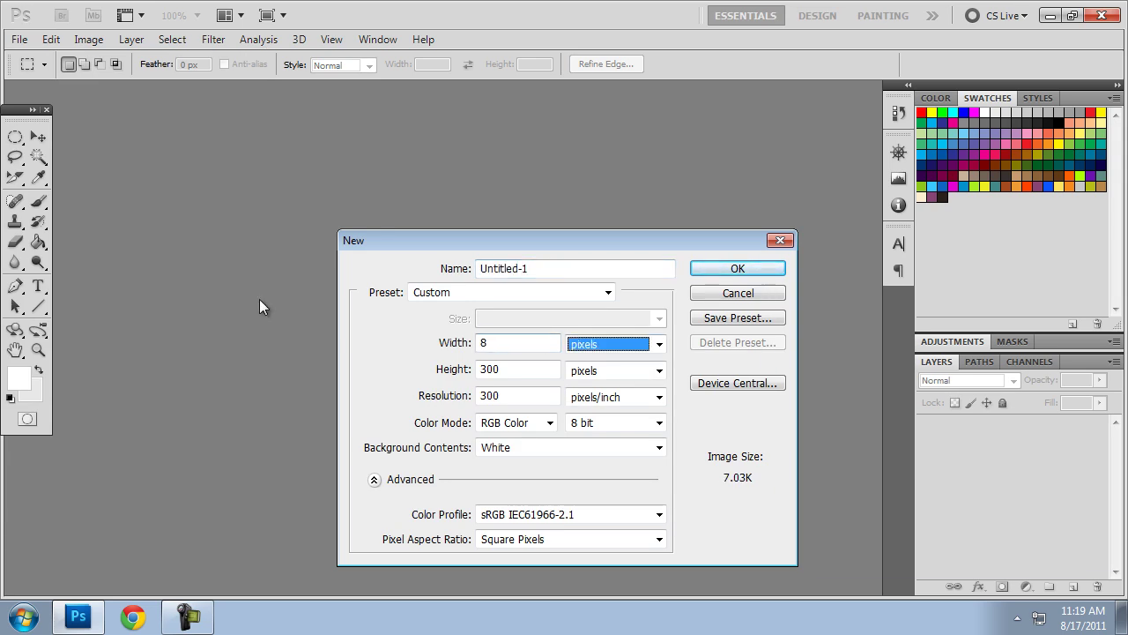
{"action": "double_click", "coordinate": [491, 370]}
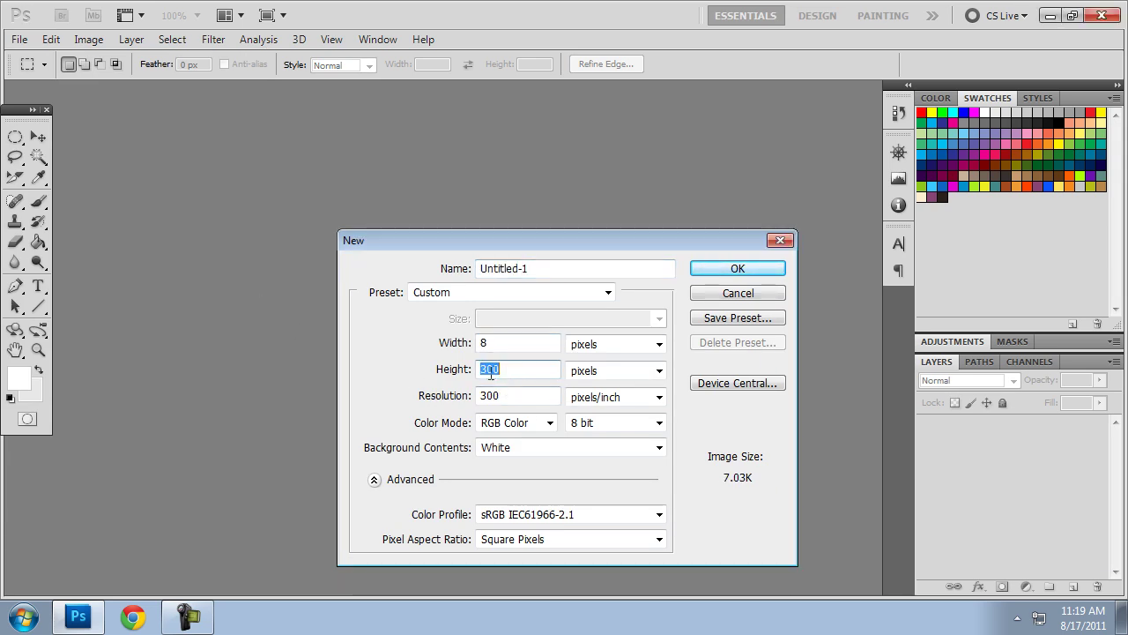
{"action": "type", "text": "8"}
{"action": "left_click", "coordinate": [710, 269]}
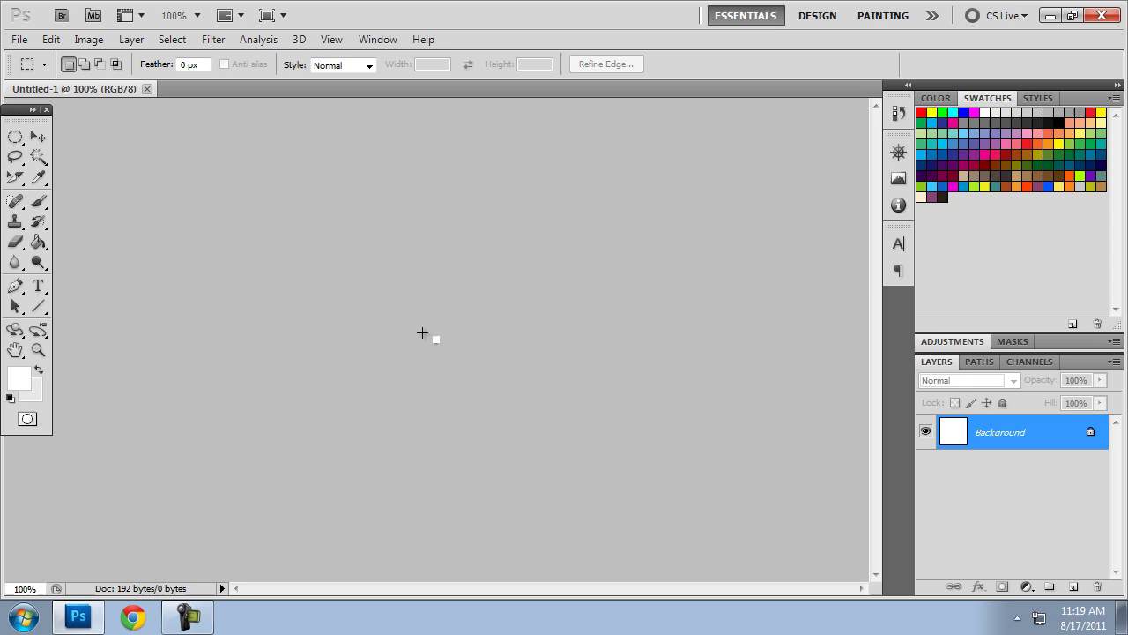
{"action": "left_click", "coordinate": [38, 348]}
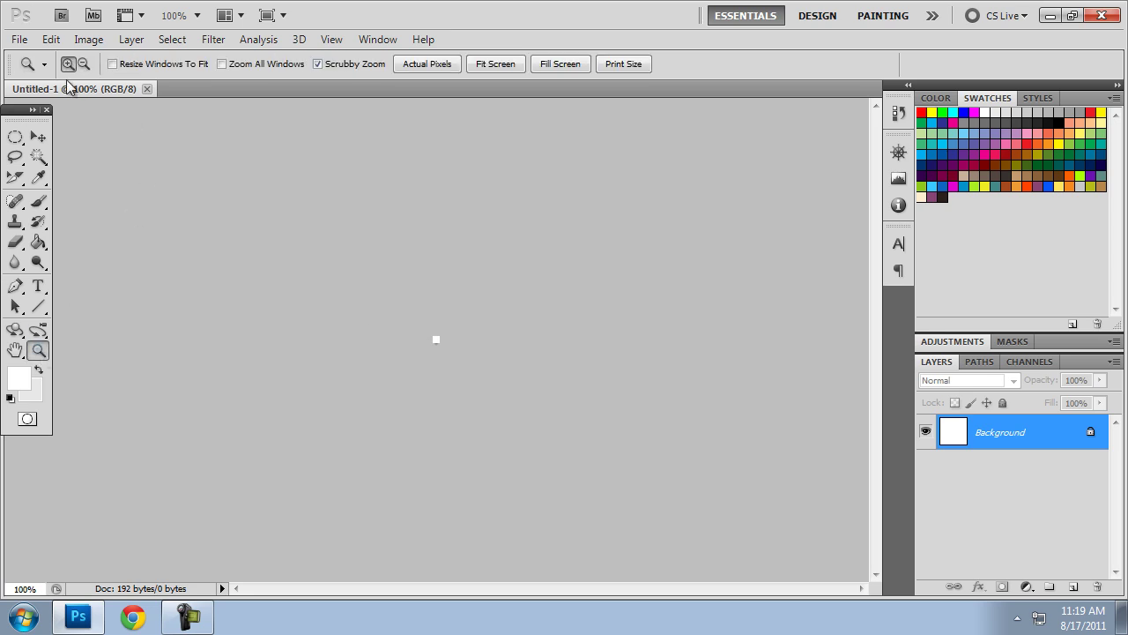
{"action": "left_click", "coordinate": [18, 39]}
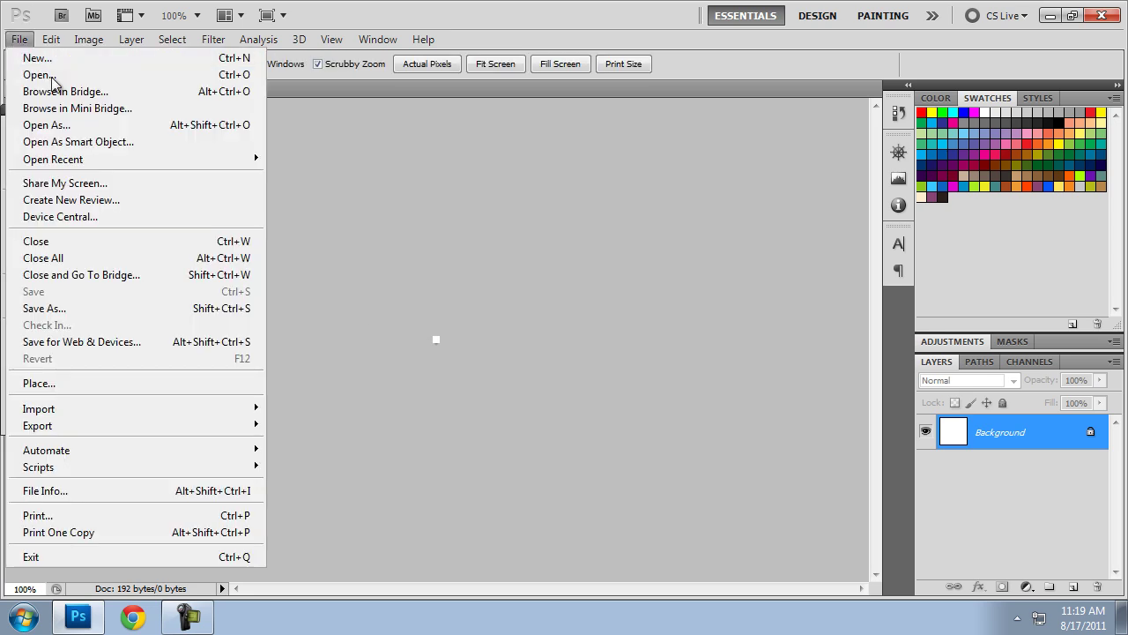
{"action": "left_click", "coordinate": [51, 77]}
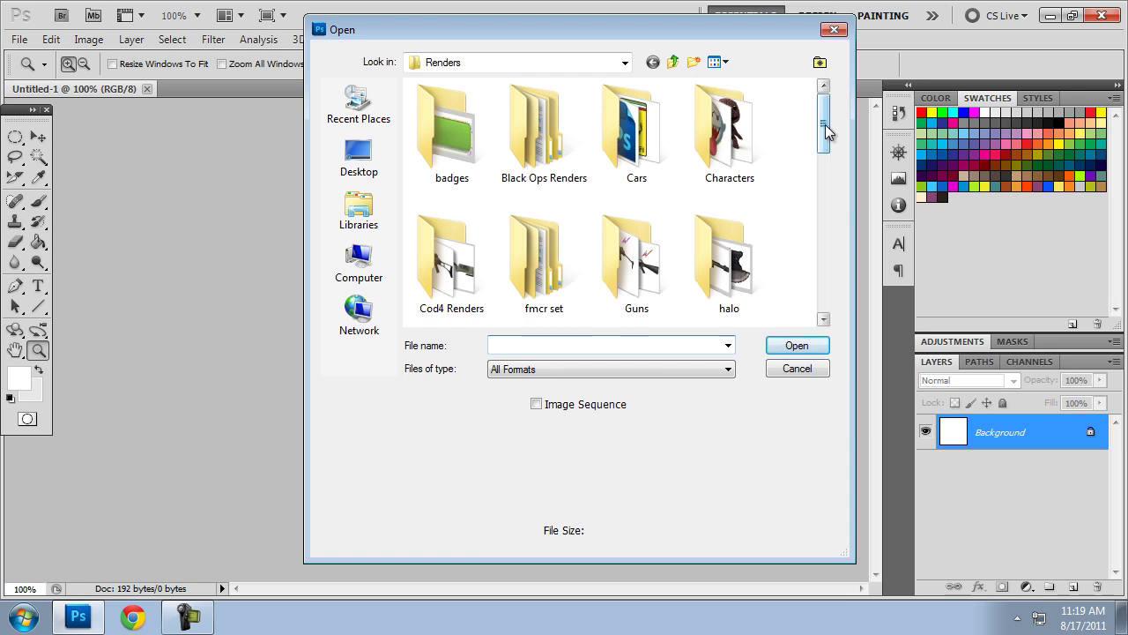
{"action": "left_click", "coordinate": [834, 29]}
{"action": "left_click", "coordinate": [1050, 15]}
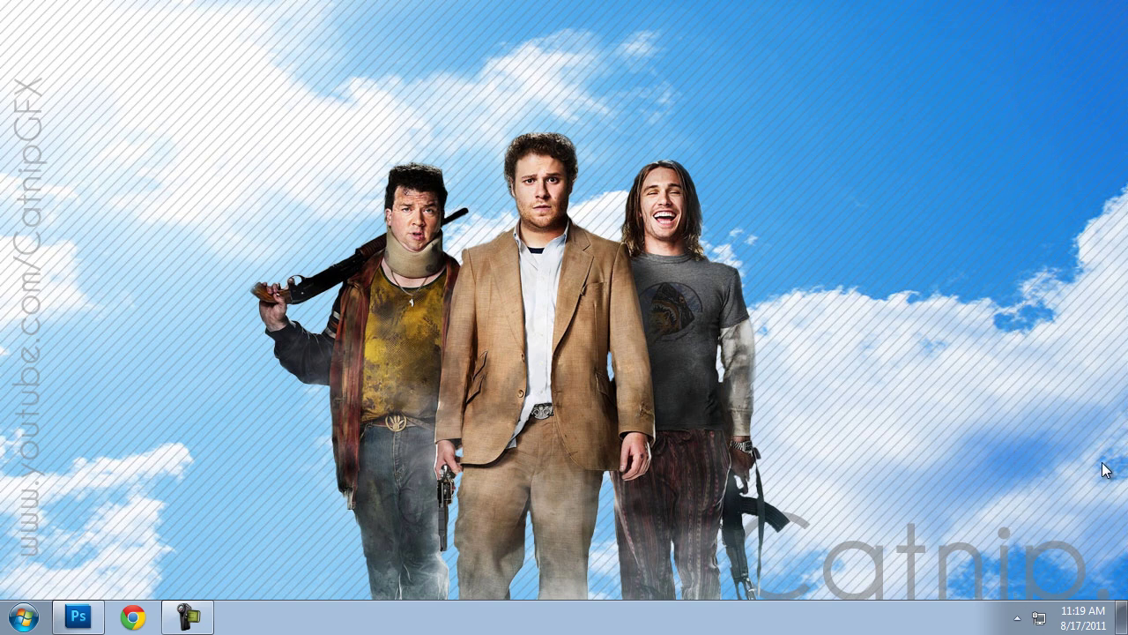
{"action": "left_click", "coordinate": [77, 616]}
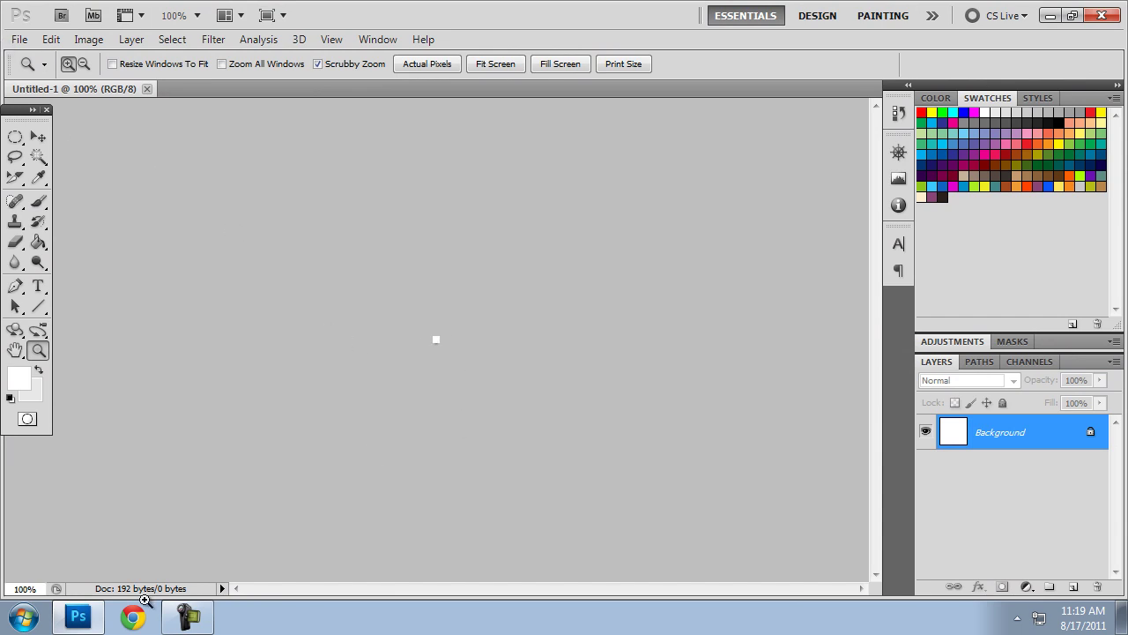
{"action": "left_click", "coordinate": [143, 602]}
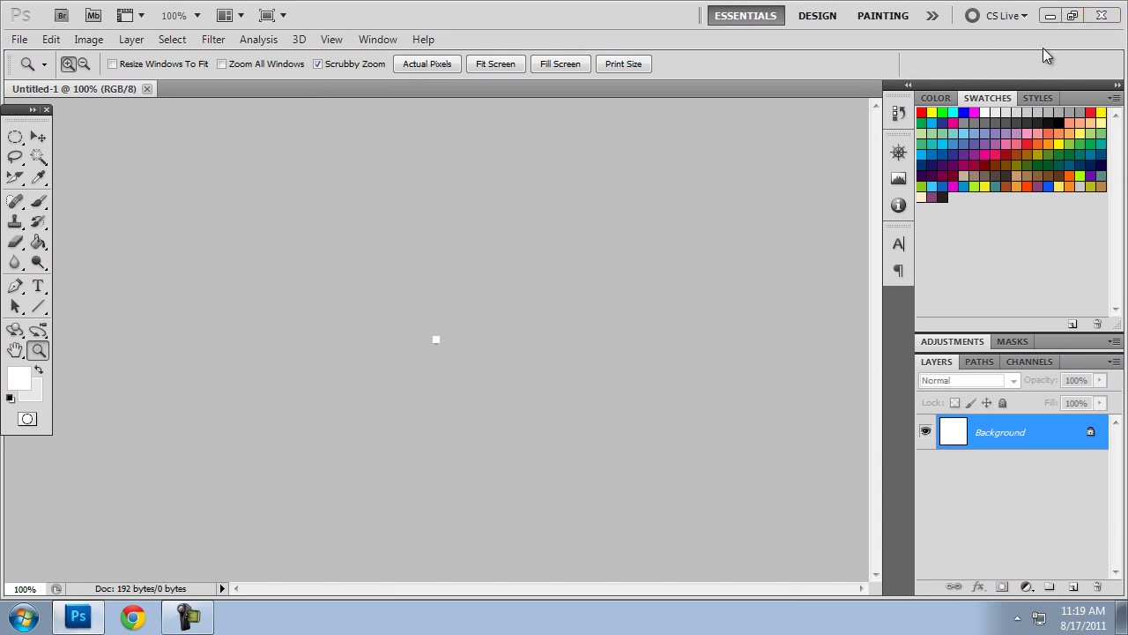
{"action": "left_click", "coordinate": [1050, 15]}
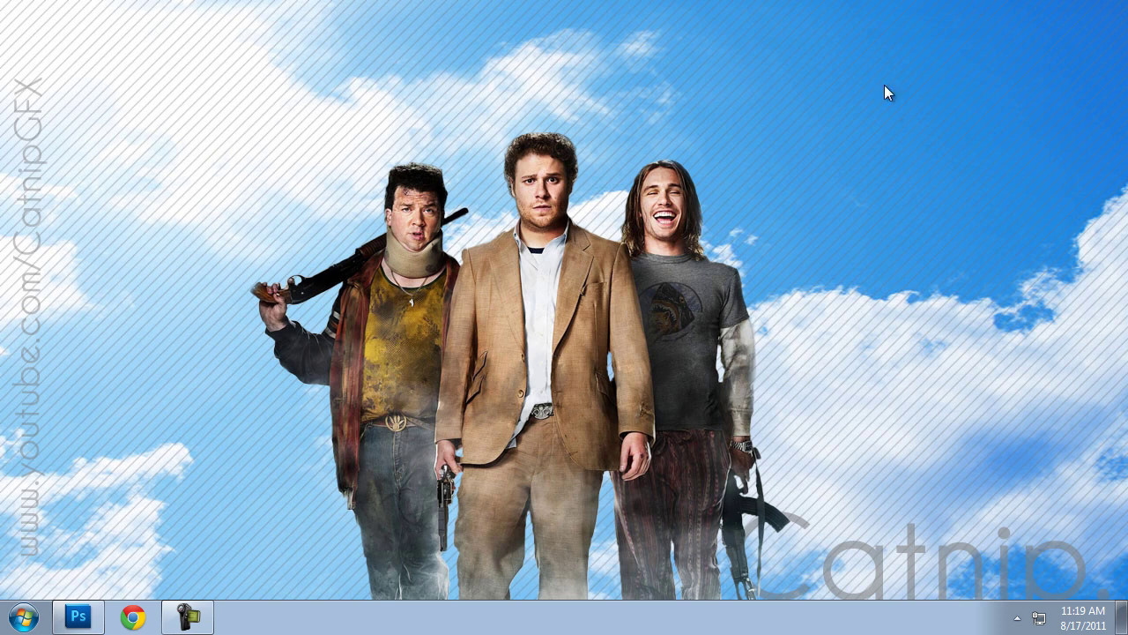
{"action": "left_click", "coordinate": [80, 617]}
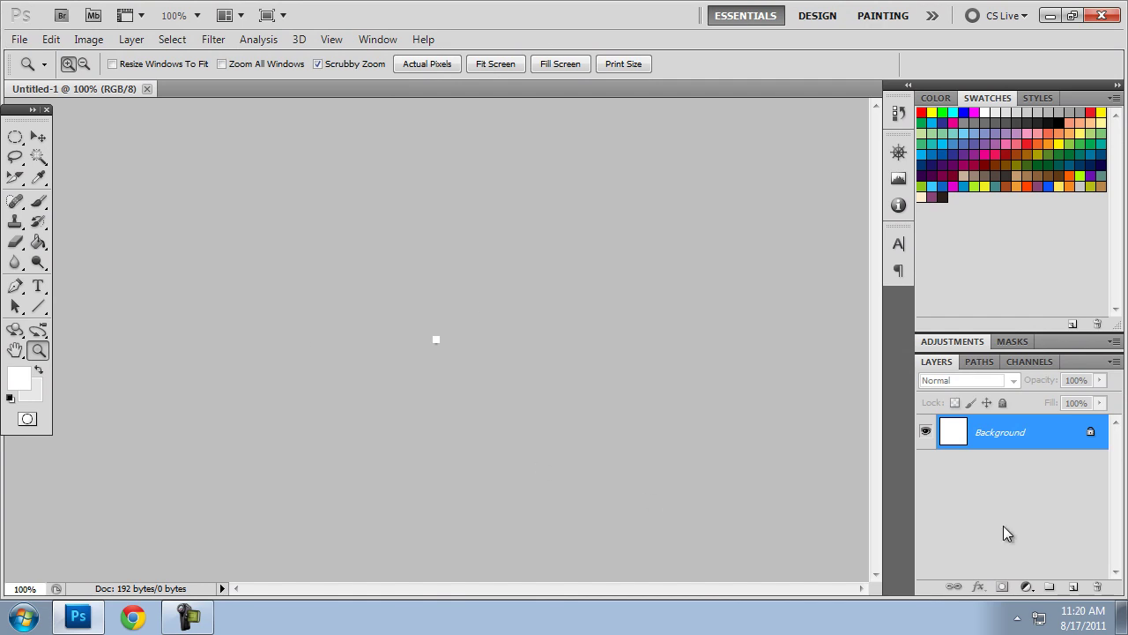
{"action": "left_click", "coordinate": [19, 39]}
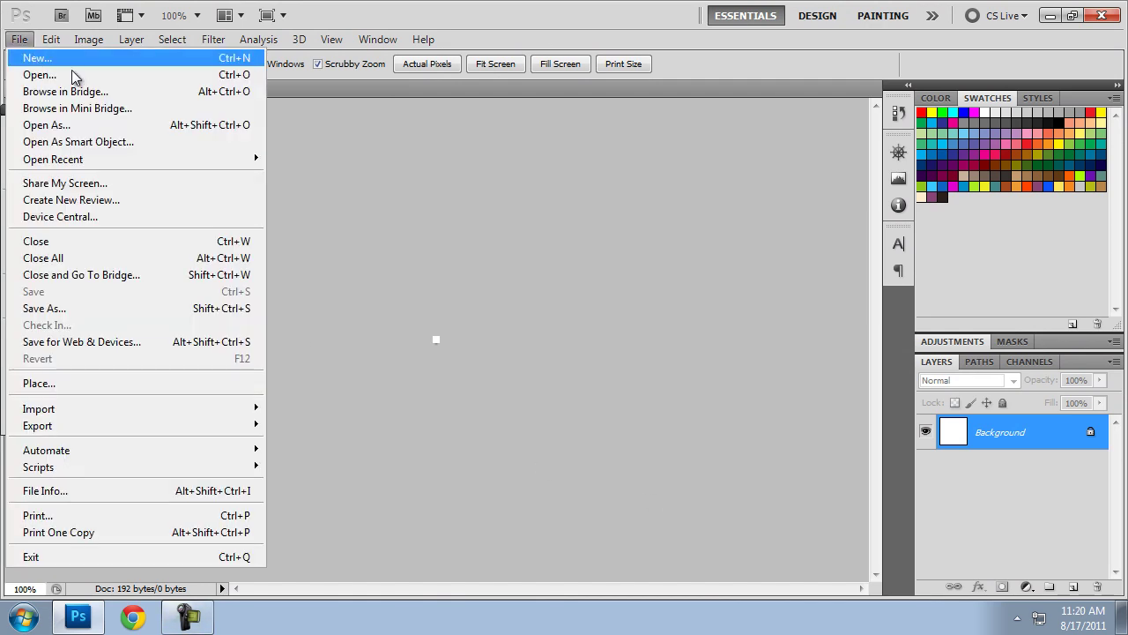
{"action": "left_click", "coordinate": [493, 370]}
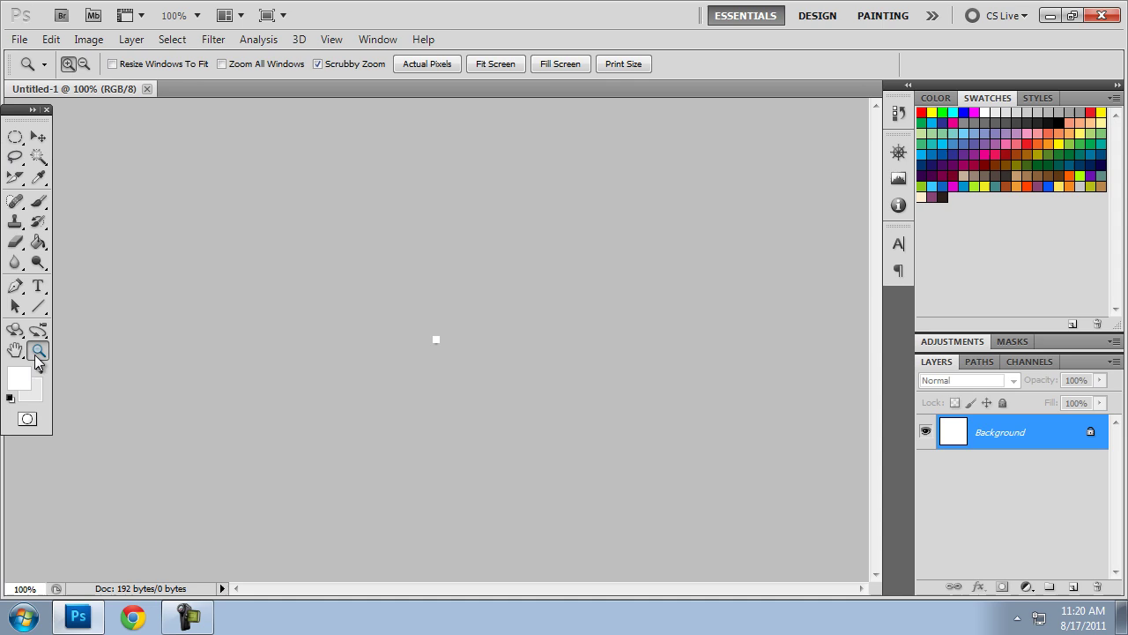
Step: Zoom in on the tile, select the 1 px Pencil, and pick a purple swatch
{"action": "left_click_drag", "start_coordinate": [417, 319], "coordinate": [417, 319]}
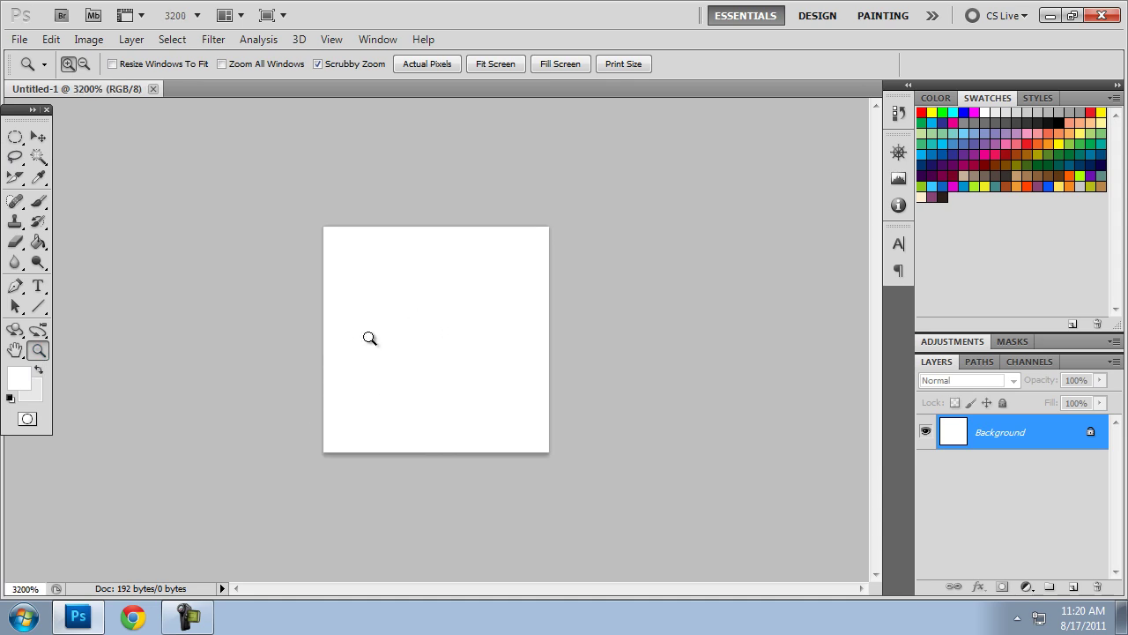
{"action": "left_click_drag", "start_coordinate": [41, 204], "coordinate": [92, 217]}
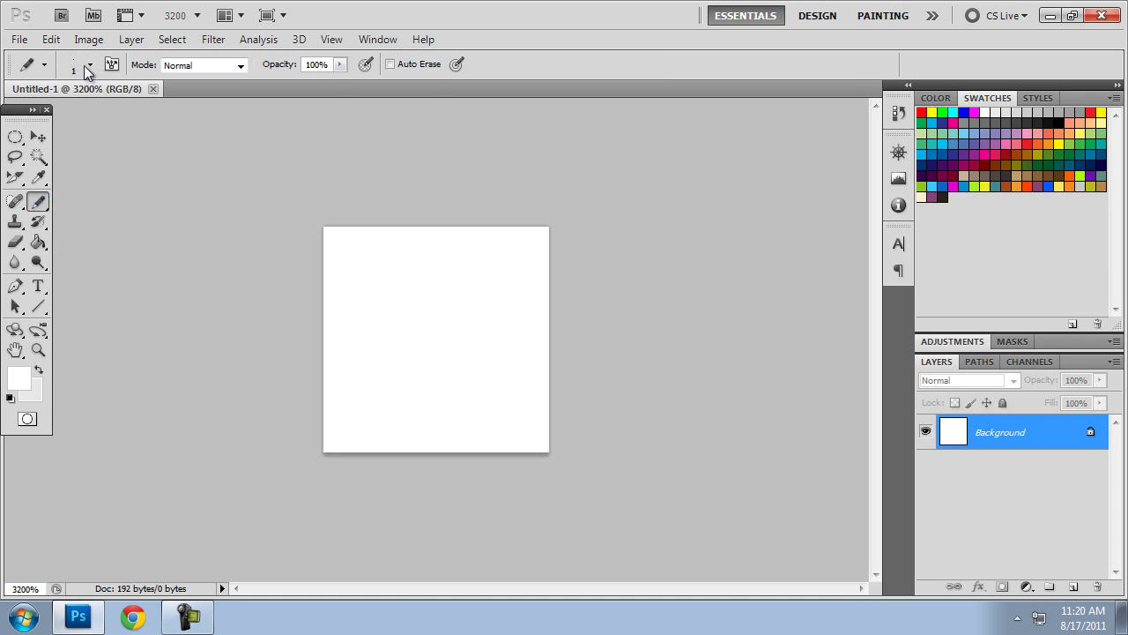
{"action": "left_click", "coordinate": [88, 67]}
{"action": "left_click", "coordinate": [367, 125]}
{"action": "left_click", "coordinate": [932, 196]}
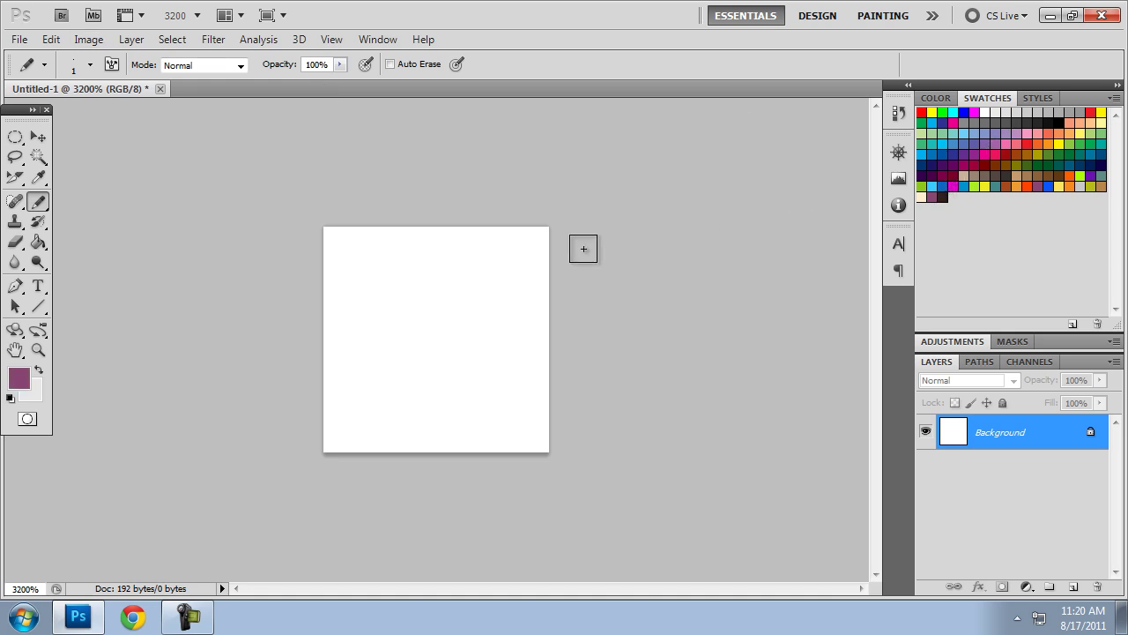
Step: Pencil eight purple pixels diagonally from the top-right corner to the bottom-left corner
{"action": "left_click", "coordinate": [534, 241]}
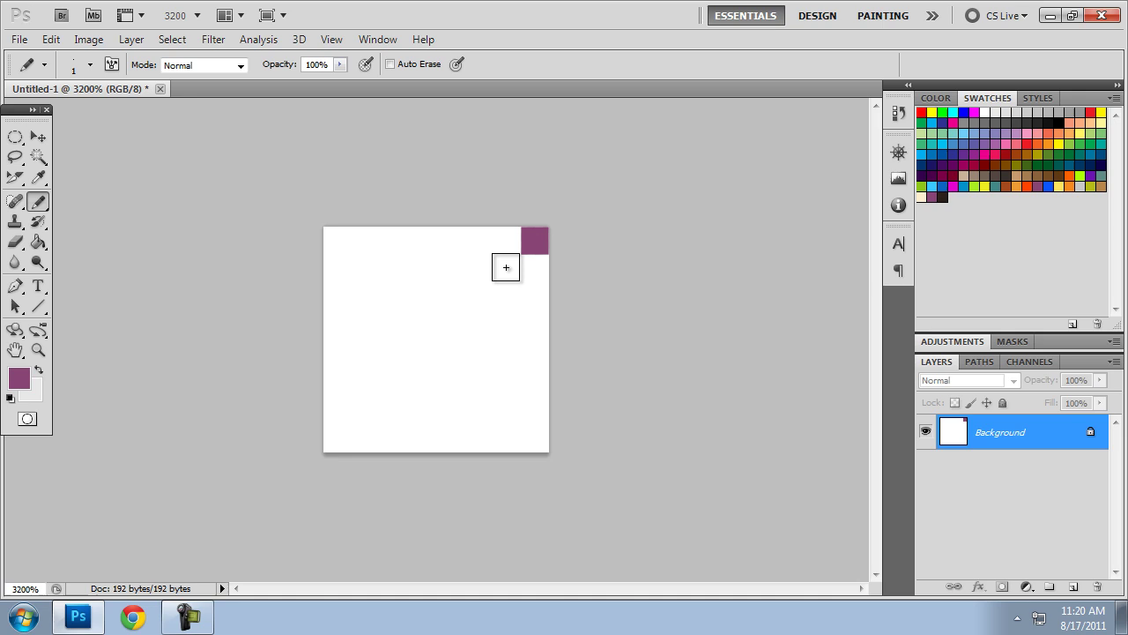
{"action": "left_click", "coordinate": [506, 268]}
{"action": "left_click", "coordinate": [479, 295]}
{"action": "left_click", "coordinate": [450, 324]}
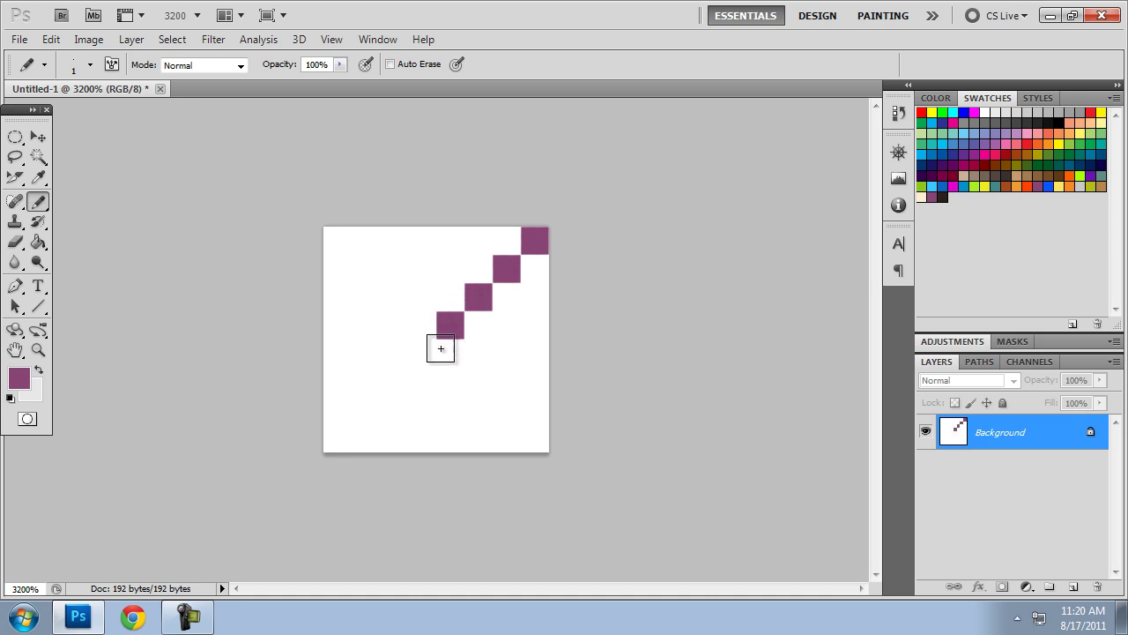
{"action": "left_click", "coordinate": [422, 352]}
{"action": "left_click", "coordinate": [395, 380]}
{"action": "left_click", "coordinate": [365, 409]}
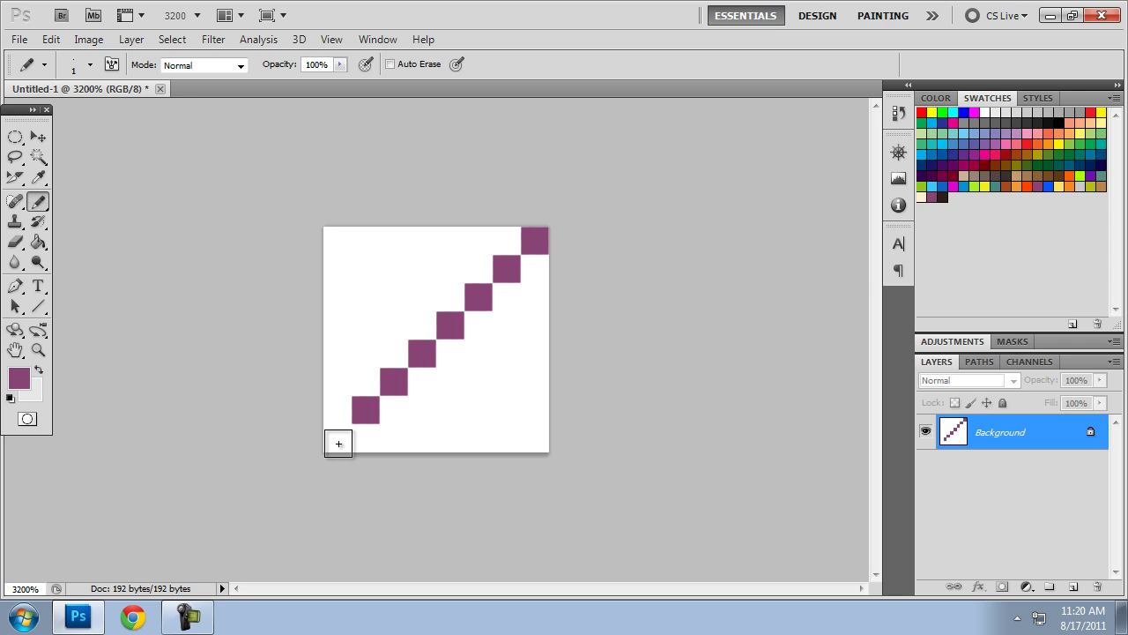
{"action": "left_click", "coordinate": [339, 438]}
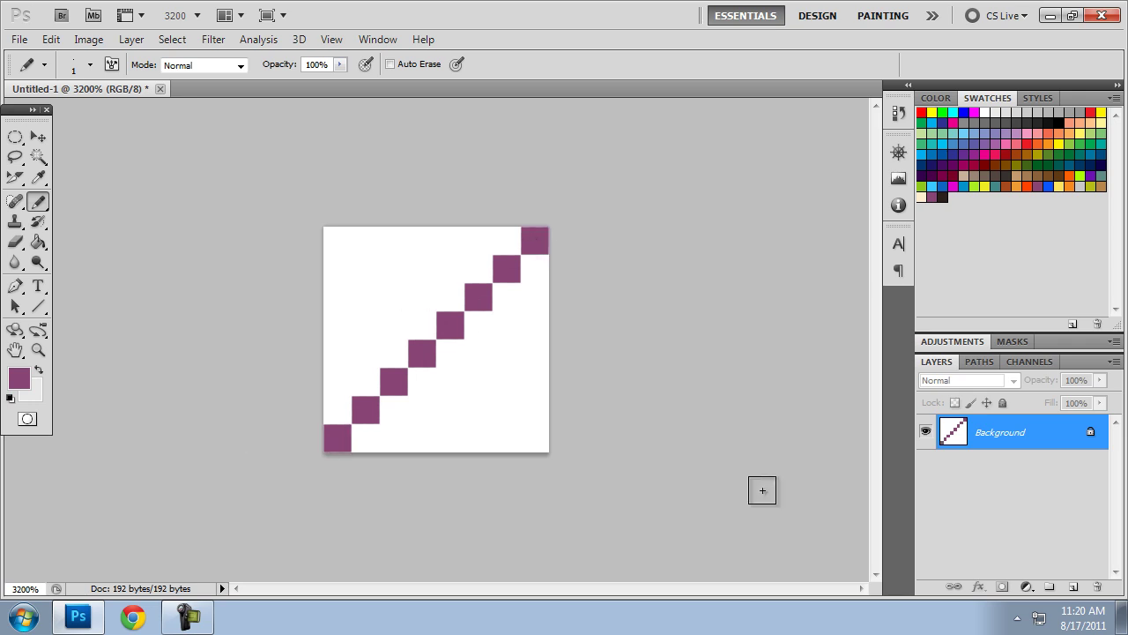
Step: Try erasing the purple diagonal, undo it, and step backward to remove diagonal pixels
{"action": "left_click", "coordinate": [15, 242]}
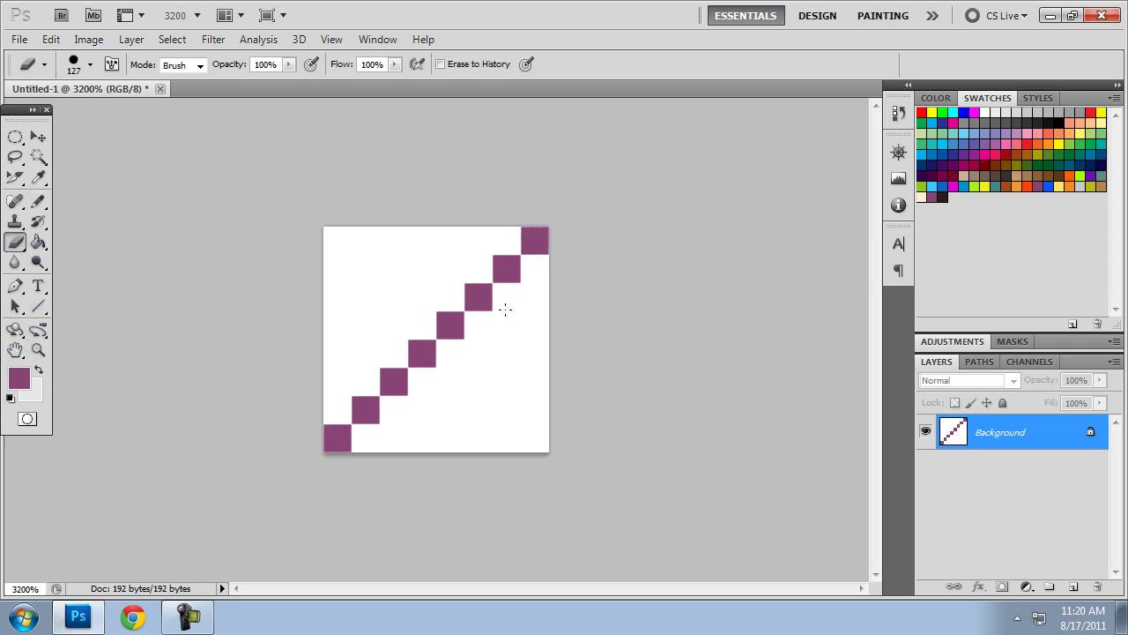
{"action": "left_click", "coordinate": [89, 64]}
{"action": "key", "text": "Return"}
{"action": "left_click", "coordinate": [408, 386]}
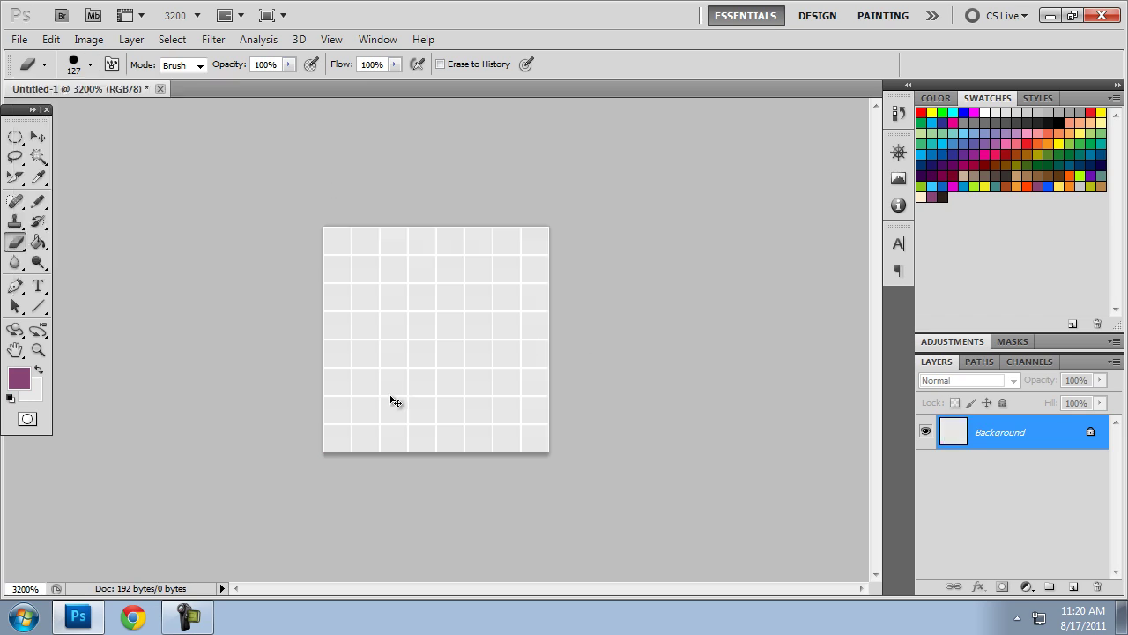
{"action": "key", "text": "ctrl+z"}
{"action": "key", "text": "ctrl+alt+z"}
{"action": "key", "text": "ctrl+alt+z"}
{"action": "key", "text": "ctrl+alt+z"}
{"action": "key", "text": "ctrl+alt+z"}
{"action": "key", "text": "ctrl+alt+z"}
{"action": "key", "text": "ctrl+alt+z"}
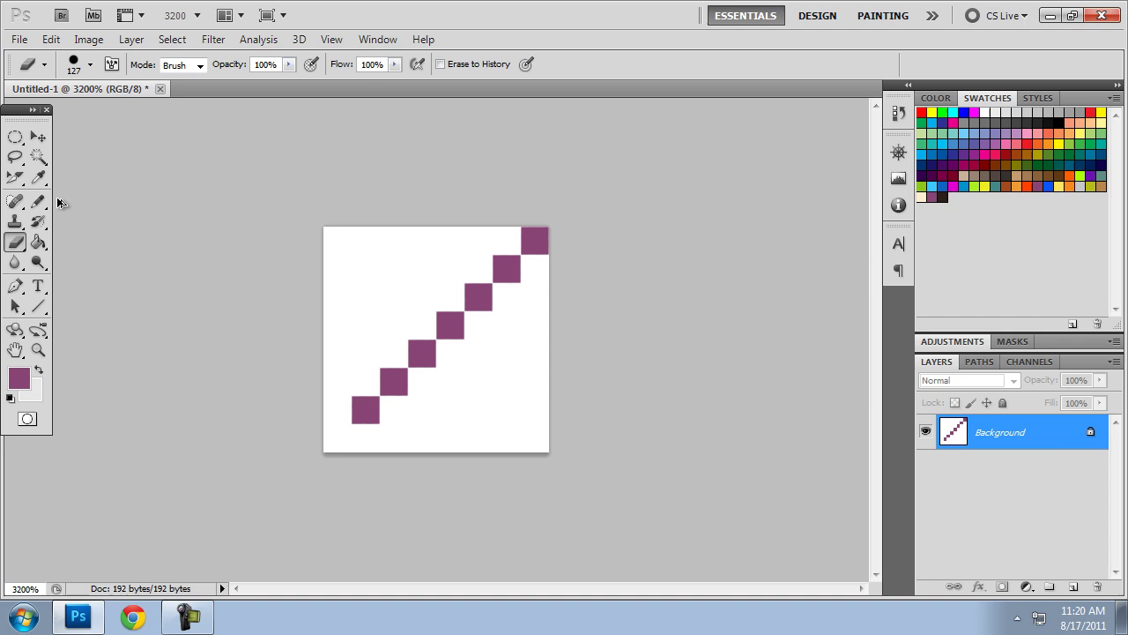
{"action": "key", "text": "ctrl+alt+z"}
{"action": "key", "text": "ctrl+alt+z"}
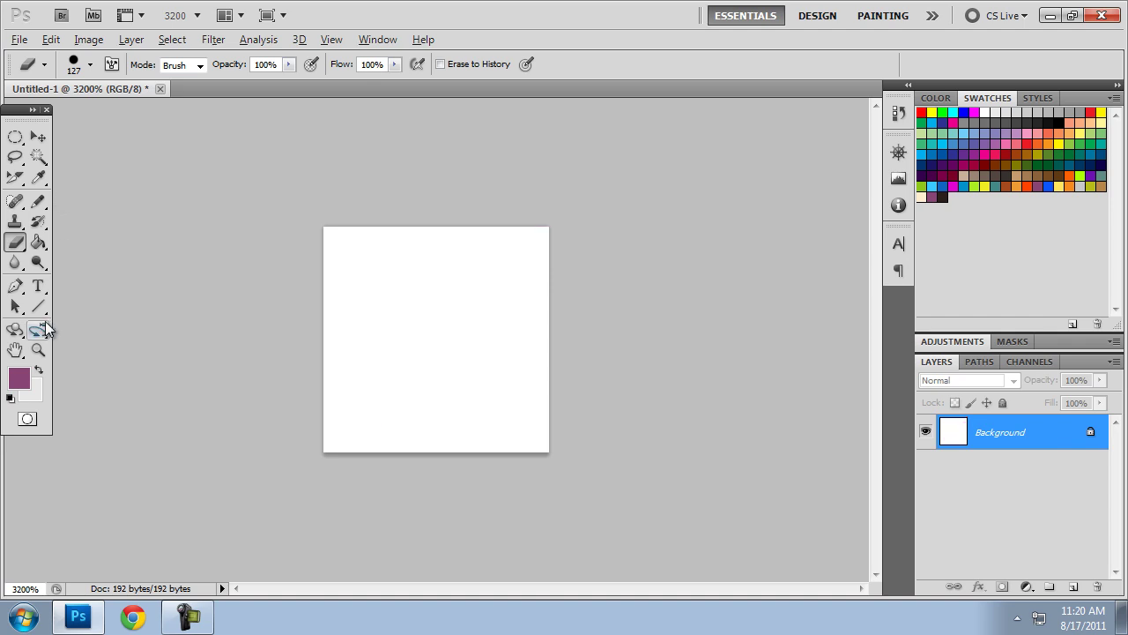
Step: Pencil a four-pixel test diagonal from the top-left corner, then undo it all
{"action": "left_click", "coordinate": [38, 201]}
{"action": "left_click", "coordinate": [337, 241]}
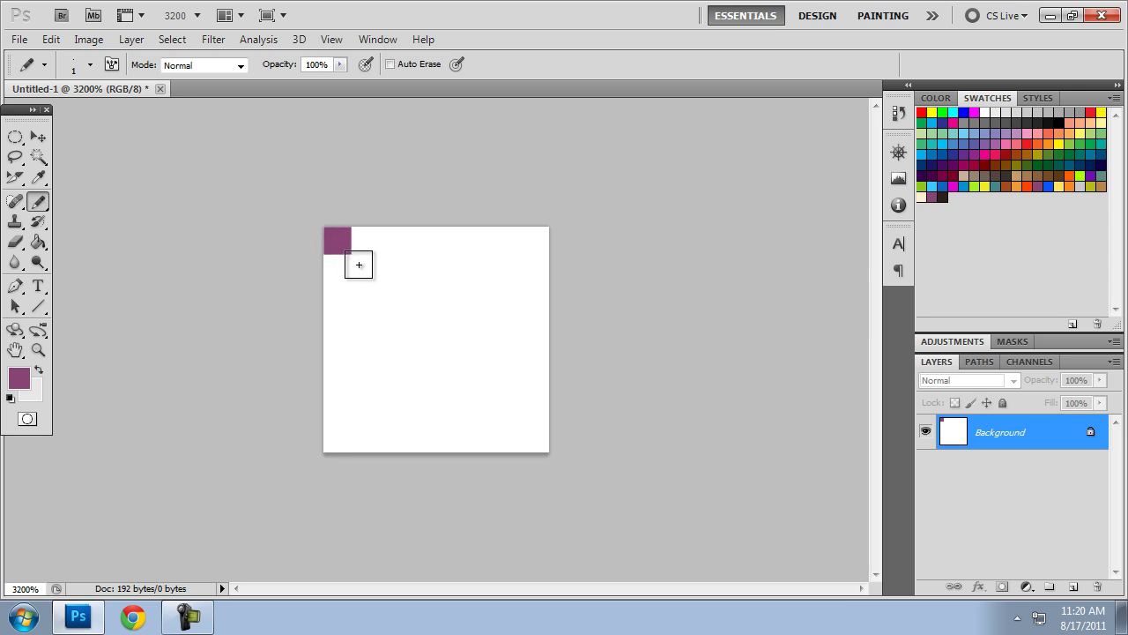
{"action": "left_click", "coordinate": [364, 269]}
{"action": "left_click", "coordinate": [394, 297]}
{"action": "left_click", "coordinate": [421, 325]}
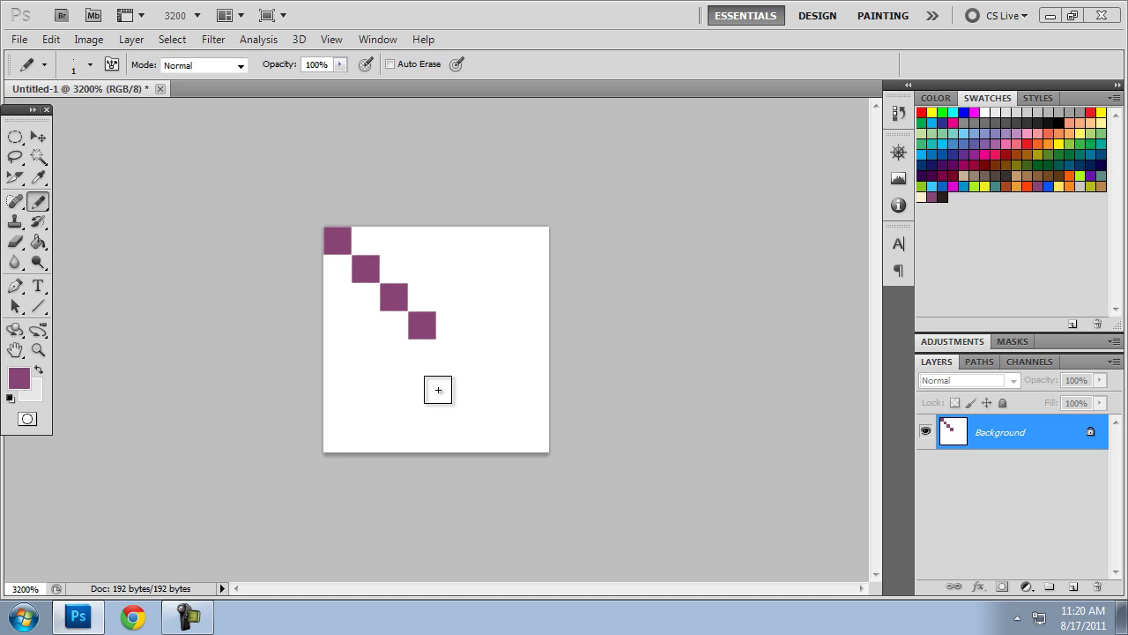
{"action": "key", "text": "ctrl+z"}
{"action": "key", "text": "ctrl+alt+z"}
{"action": "key", "text": "ctrl+alt+z"}
{"action": "key", "text": "ctrl+alt+z"}
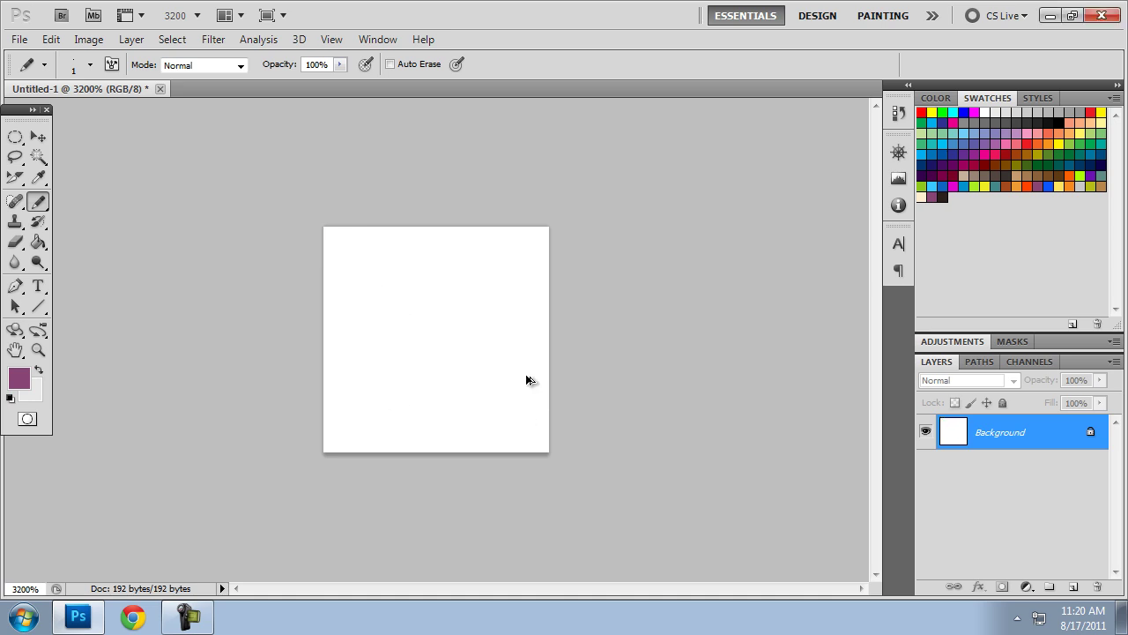
Step: Pencil a full eight-pixel purple column down the middle of the tile
{"action": "left_click", "coordinate": [423, 241]}
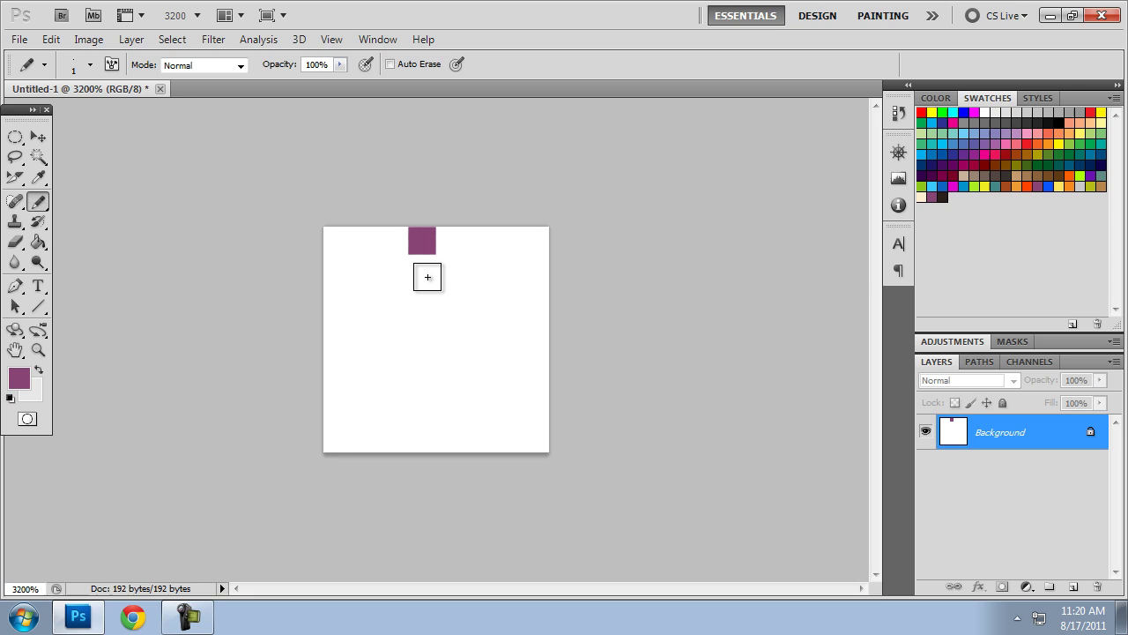
{"action": "left_click", "coordinate": [423, 269]}
{"action": "left_click", "coordinate": [424, 300]}
{"action": "left_click", "coordinate": [423, 326]}
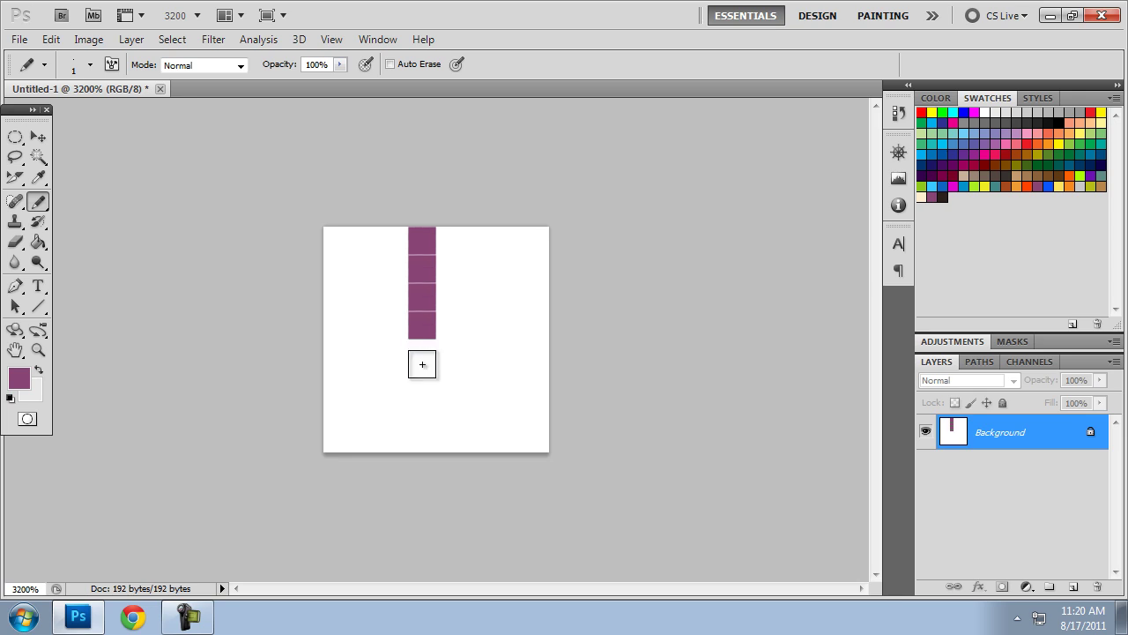
{"action": "left_click", "coordinate": [423, 353]}
{"action": "left_click", "coordinate": [423, 382]}
{"action": "left_click", "coordinate": [422, 438]}
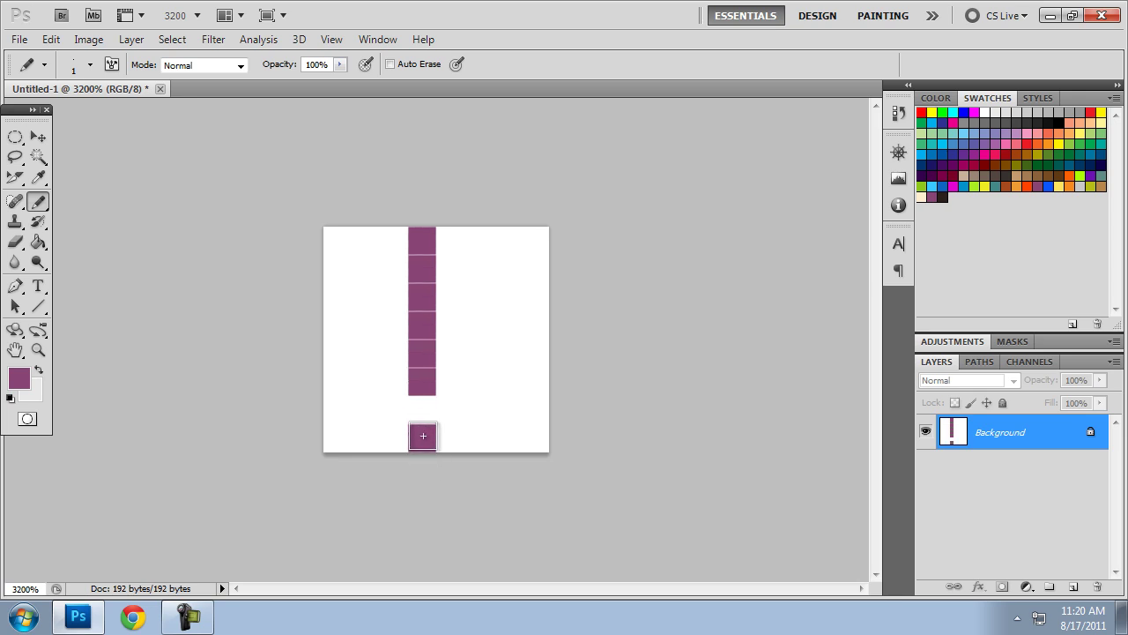
{"action": "left_click", "coordinate": [422, 410]}
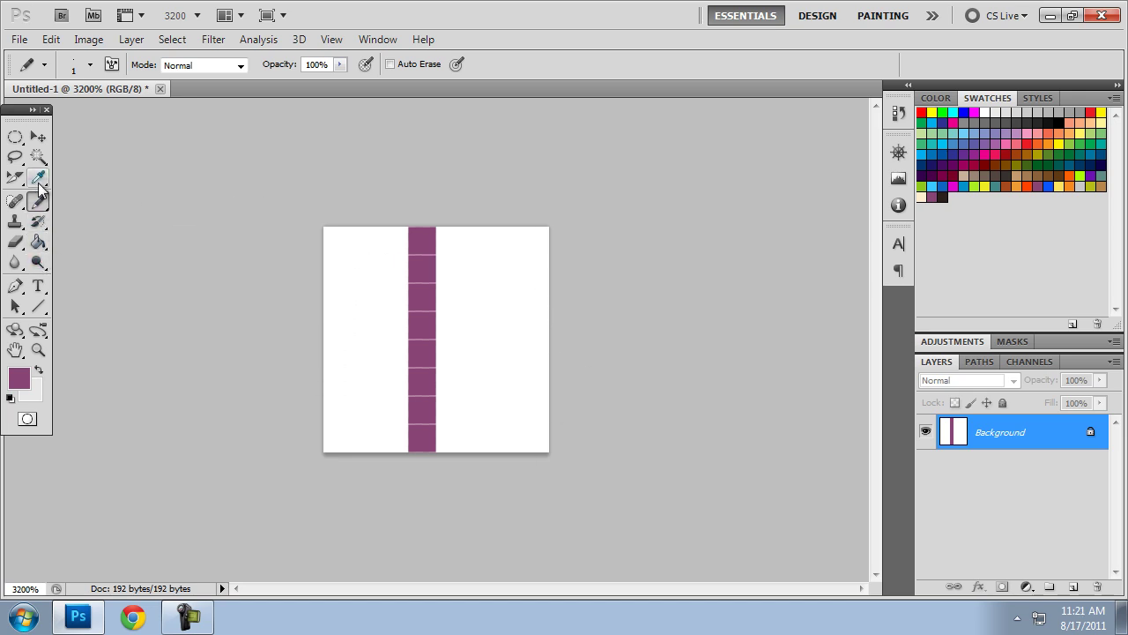
Step: Try the Eraser on the tile, then step backward to shorten the column
{"action": "left_click", "coordinate": [15, 241]}
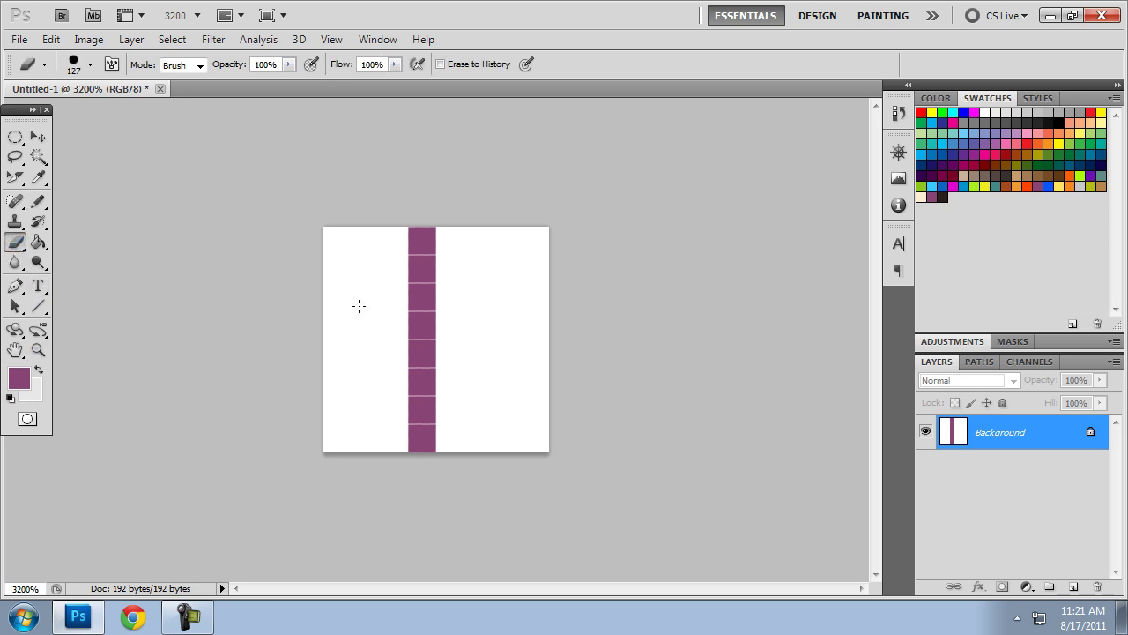
{"action": "left_click", "coordinate": [451, 335]}
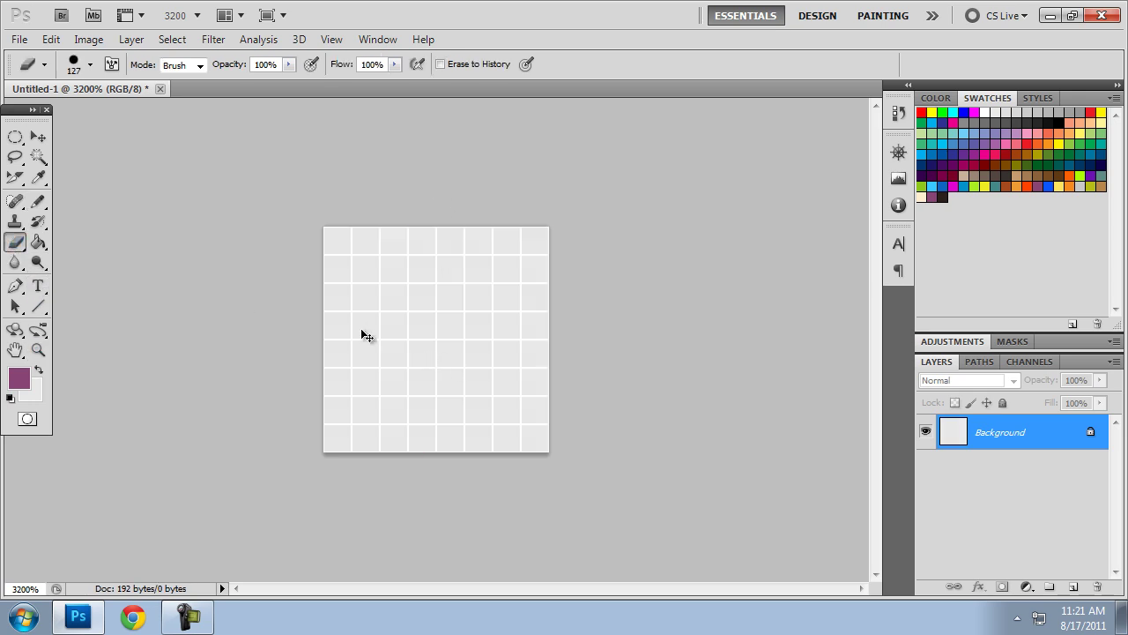
{"action": "key", "text": "ctrl+alt+z"}
{"action": "key", "text": "ctrl+alt+z"}
{"action": "key", "text": "ctrl+alt+z"}
{"action": "key", "text": "ctrl+alt+z"}
{"action": "key", "text": "ctrl+alt+z"}
{"action": "key", "text": "ctrl+alt+z"}
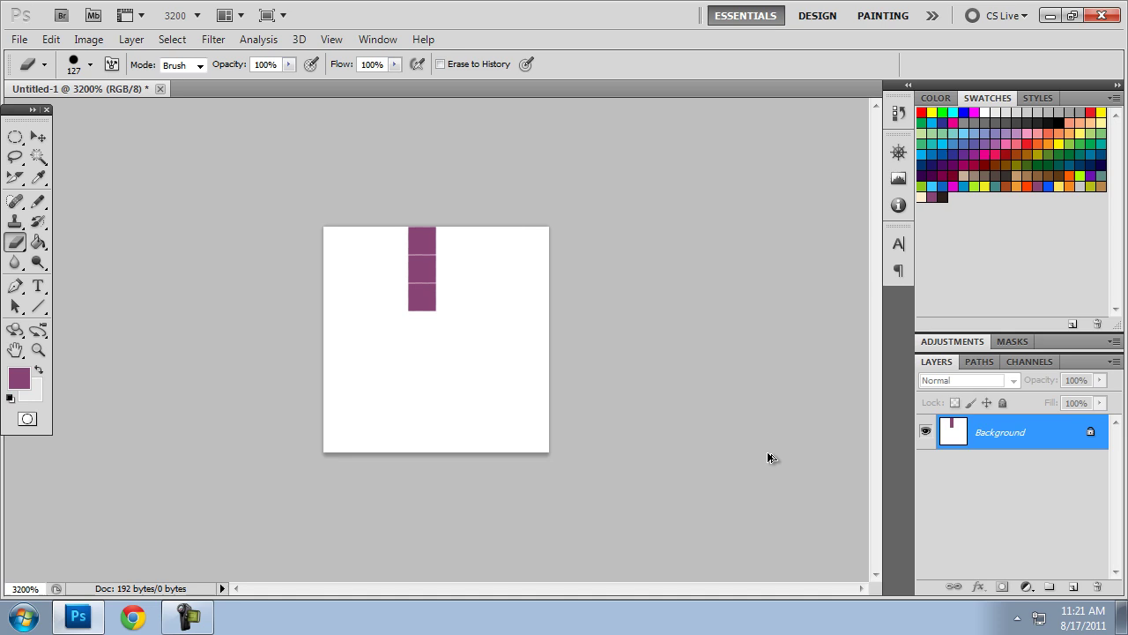
Step: Step back to a blank tile and pencil eight purple pixels from top-left to bottom-right
{"action": "key", "text": "ctrl+alt+z"}
{"action": "key", "text": "ctrl+alt+z"}
{"action": "key", "text": "ctrl+alt+z"}
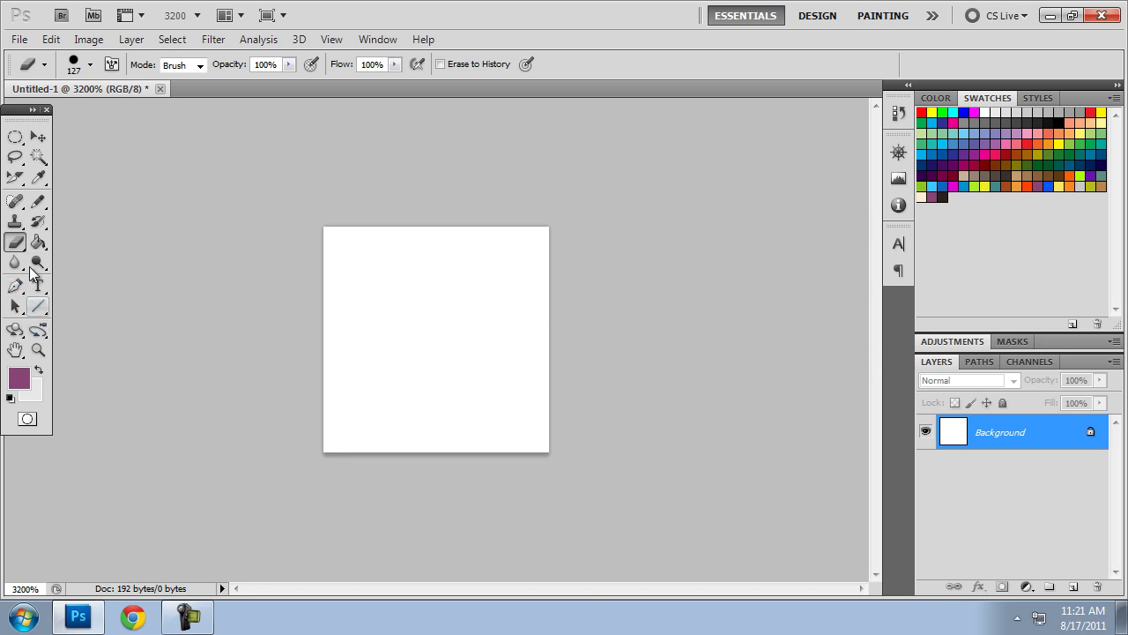
{"action": "left_click", "coordinate": [38, 201]}
{"action": "left_click", "coordinate": [338, 238]}
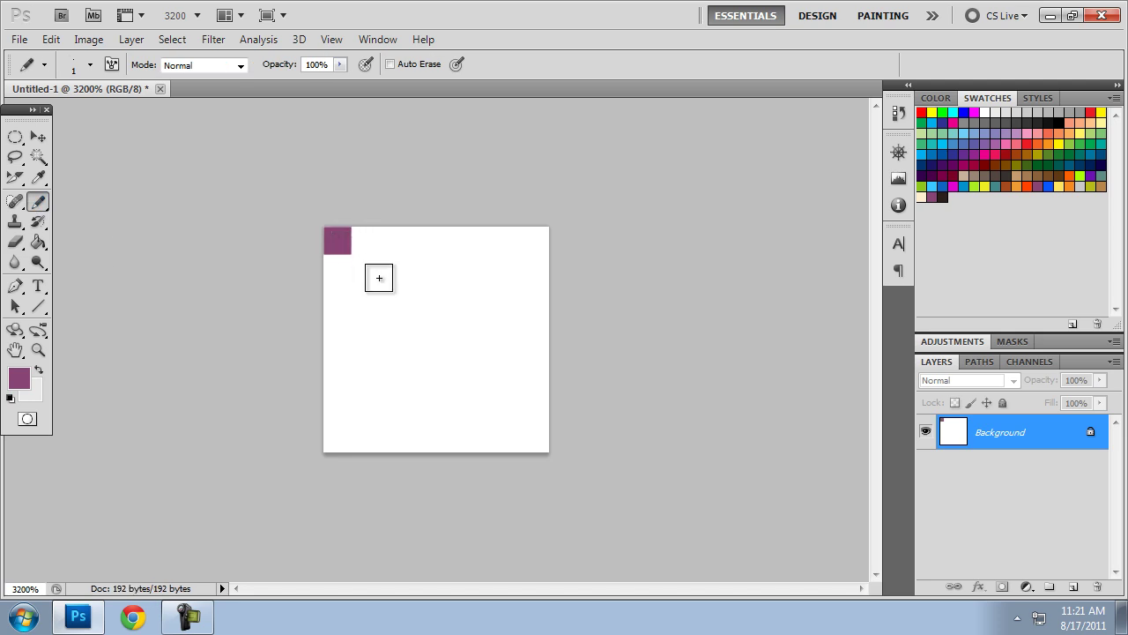
{"action": "left_click", "coordinate": [366, 268]}
{"action": "left_click", "coordinate": [394, 297]}
{"action": "left_click", "coordinate": [422, 325]}
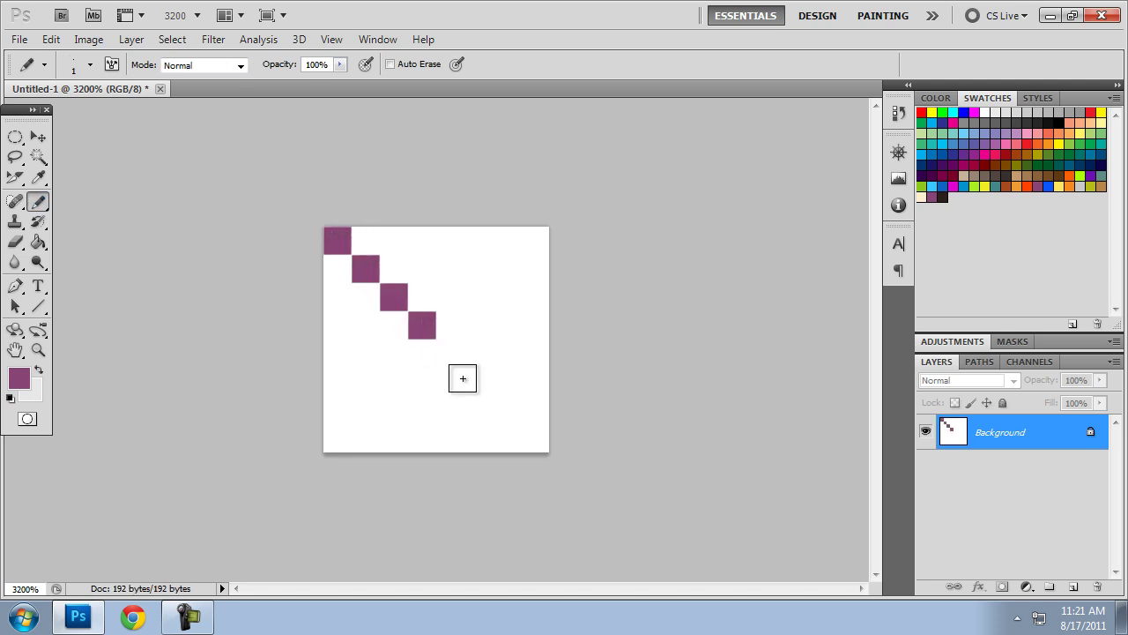
{"action": "left_click", "coordinate": [450, 354]}
{"action": "left_click", "coordinate": [478, 382]}
{"action": "left_click", "coordinate": [506, 410]}
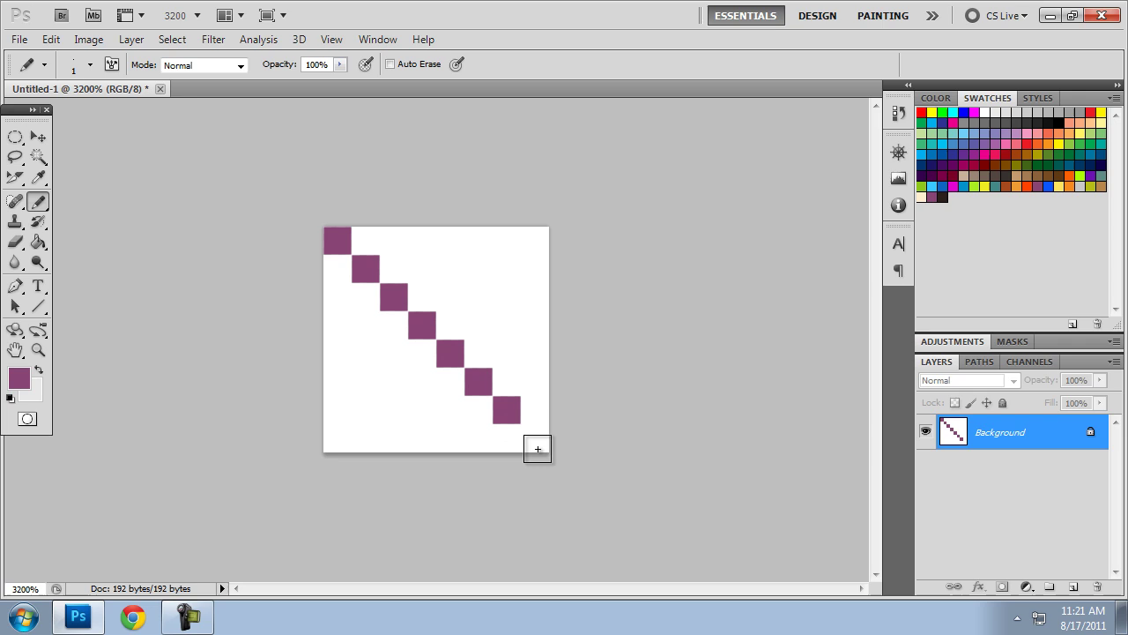
{"action": "left_click", "coordinate": [535, 438]}
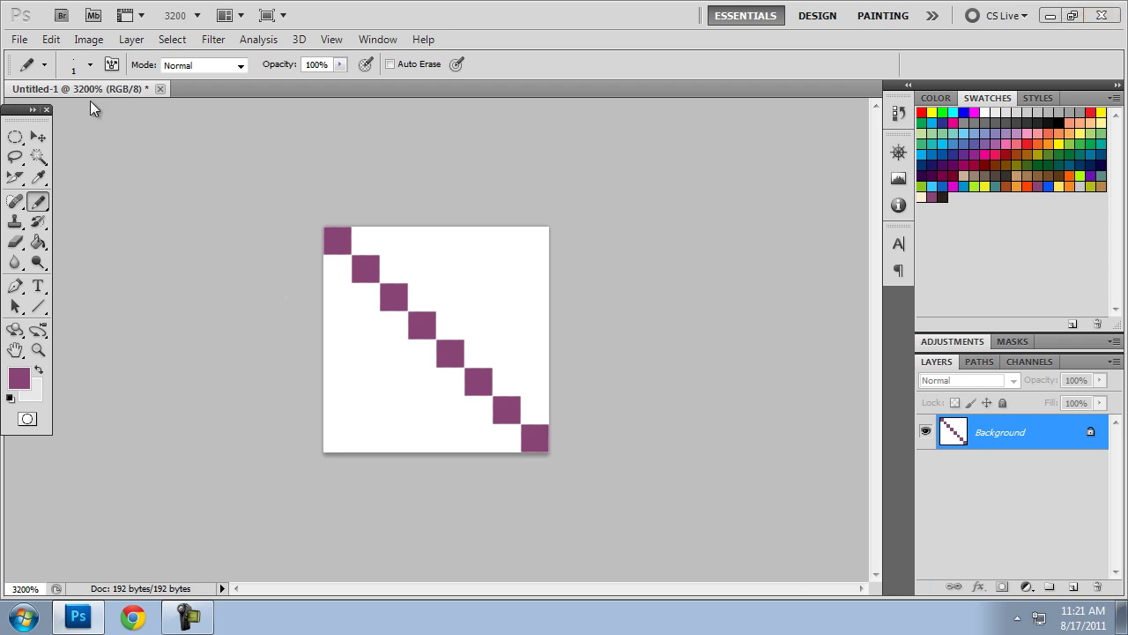
Step: Define the tile as a new pattern named 'Tutorial'
{"action": "left_click", "coordinate": [52, 41]}
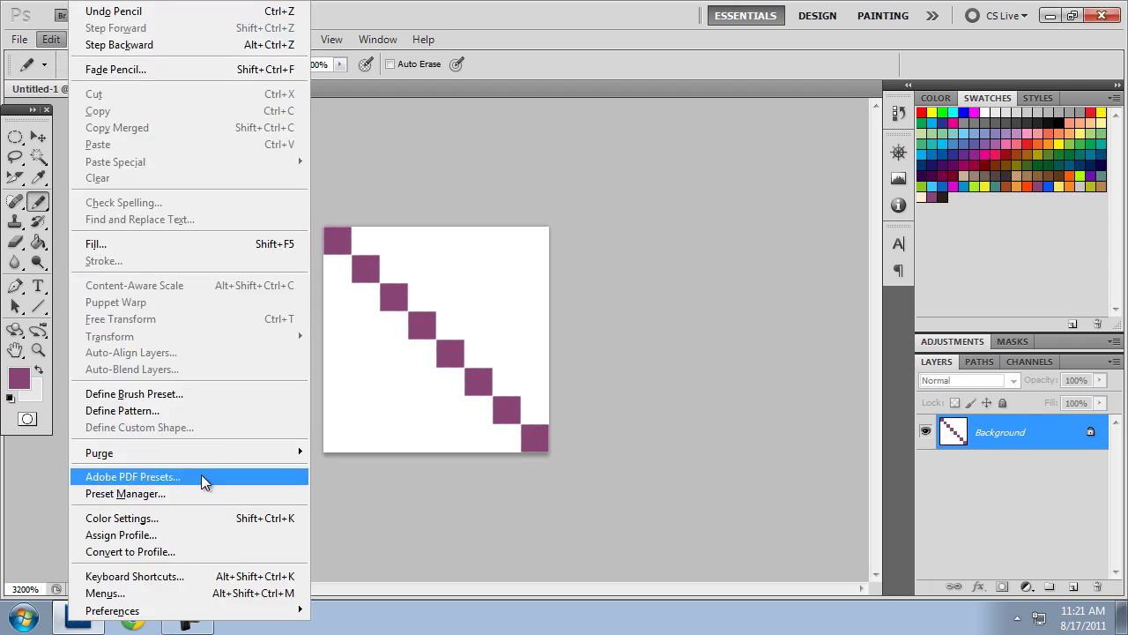
{"action": "left_click", "coordinate": [232, 411]}
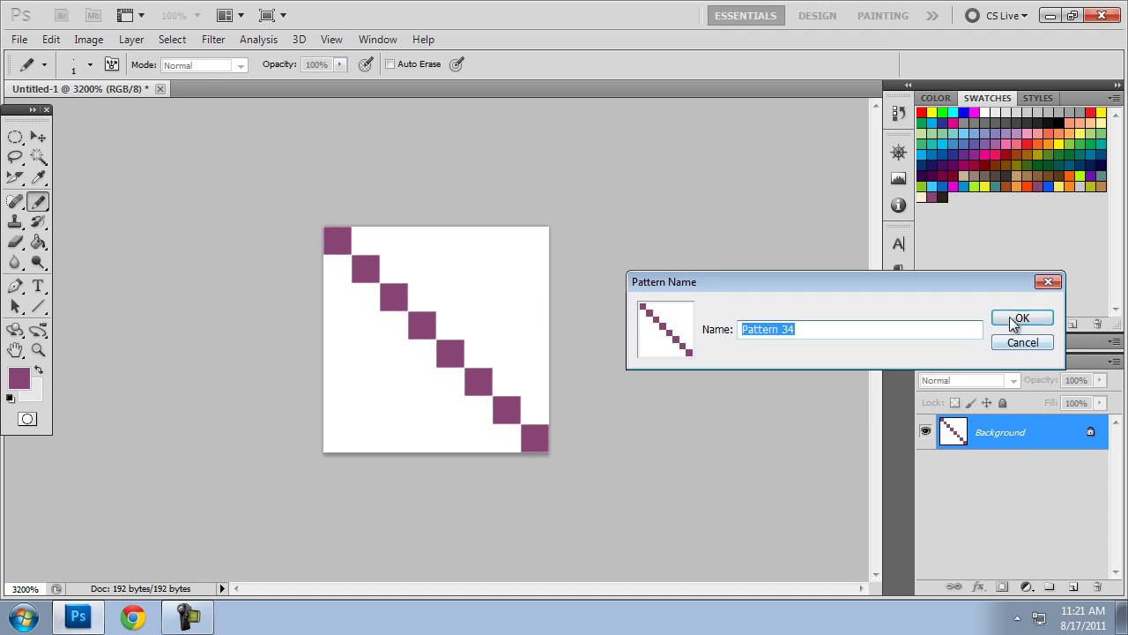
{"action": "type", "text": "Tutorial"}
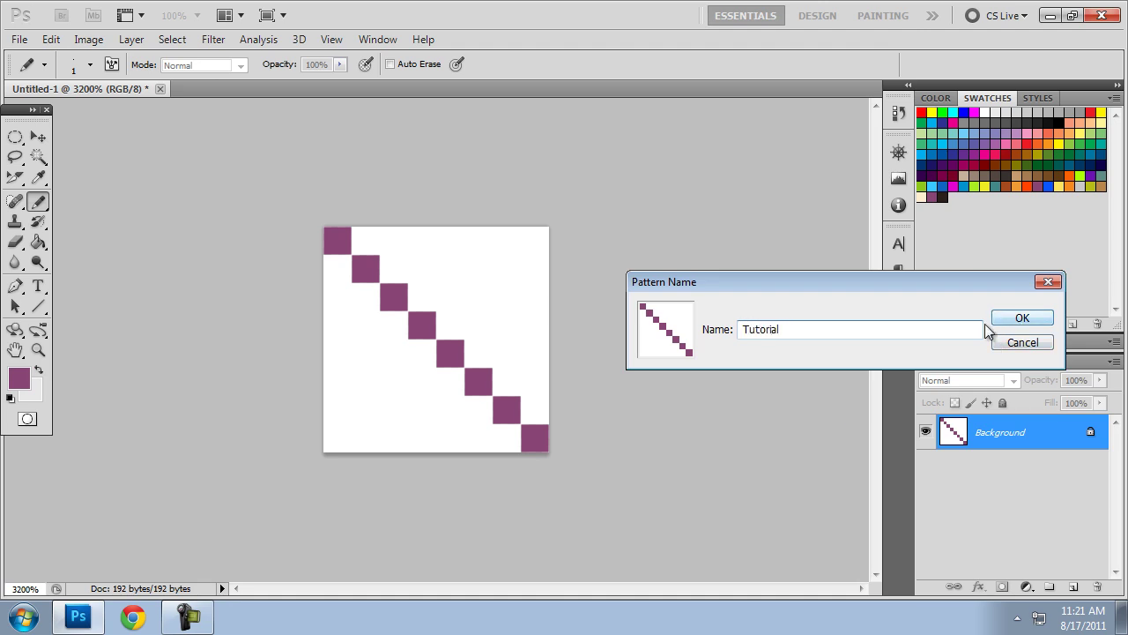
{"action": "left_click", "coordinate": [1004, 322]}
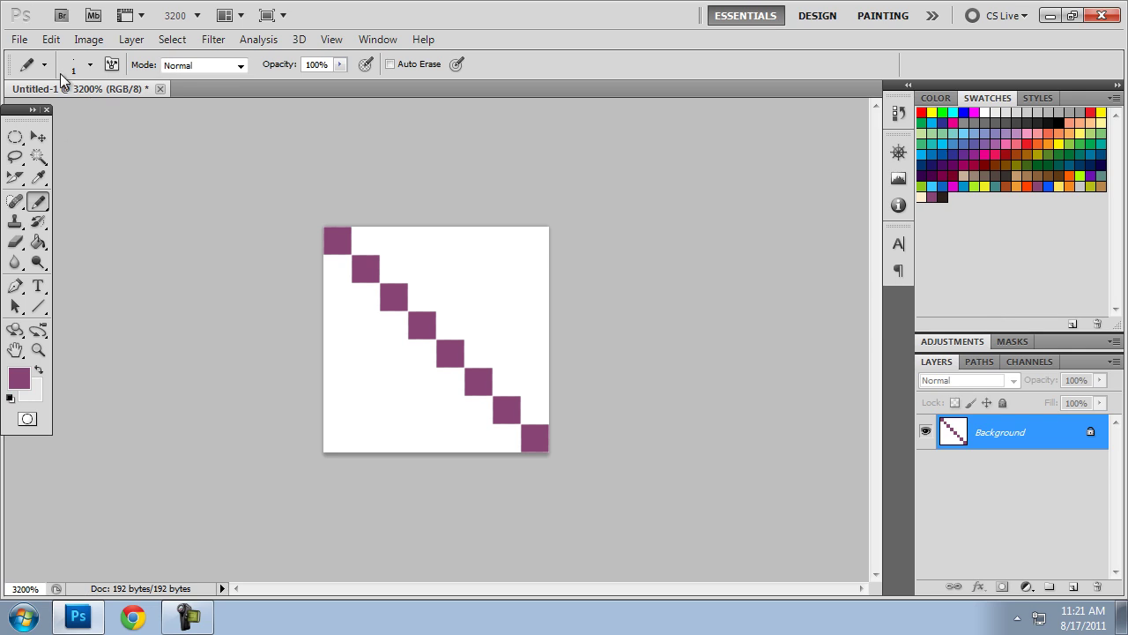
Step: Open the Good Vibrations.jpg wallpaper from the Pictures library
{"action": "left_click", "coordinate": [18, 40]}
{"action": "left_click", "coordinate": [35, 76]}
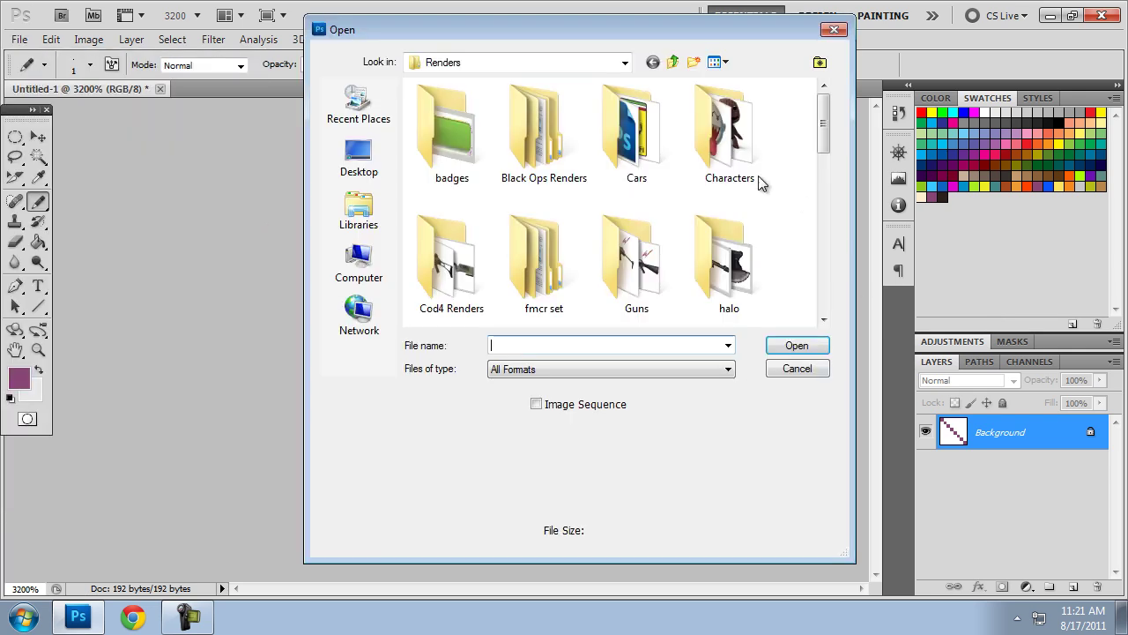
{"action": "left_click_drag", "start_coordinate": [821, 128], "coordinate": [823, 199]}
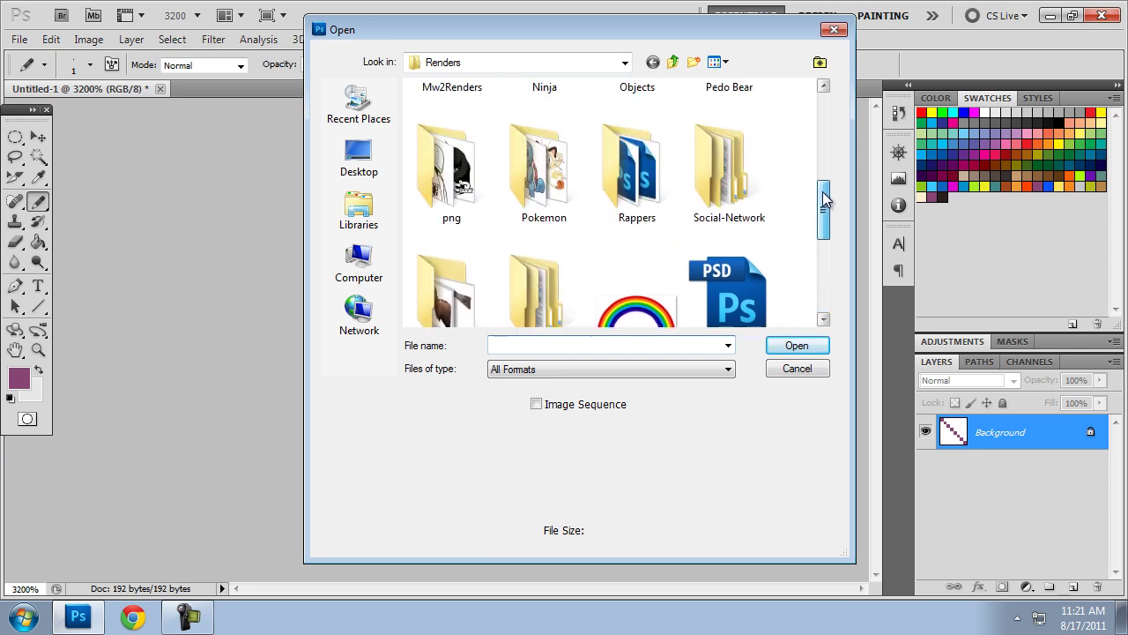
{"action": "left_click", "coordinate": [362, 200]}
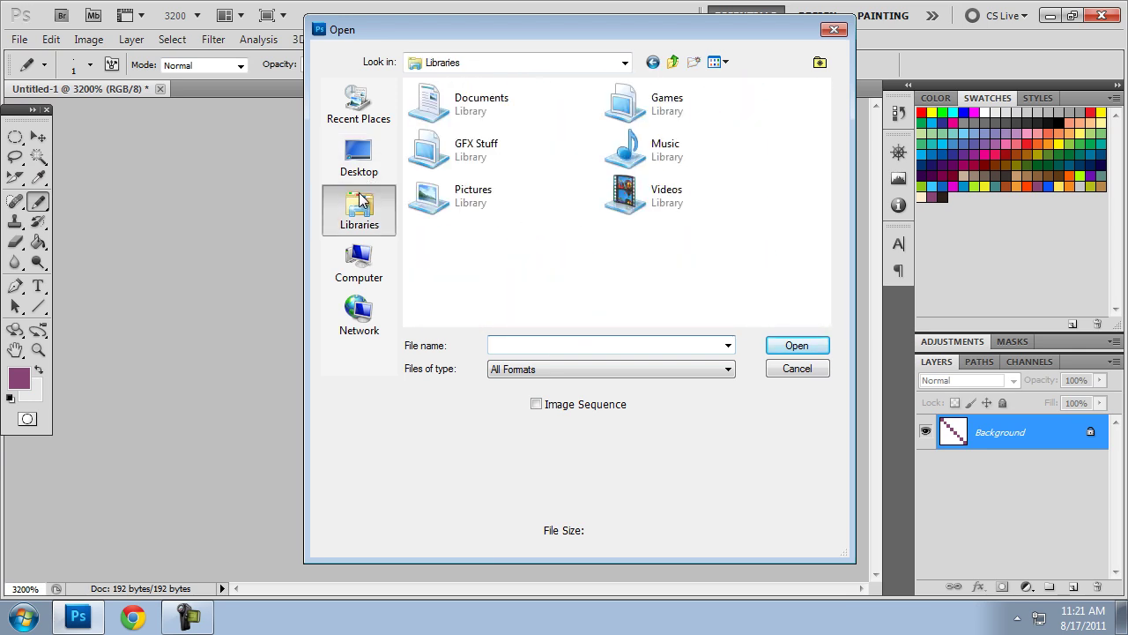
{"action": "double_click", "coordinate": [534, 208]}
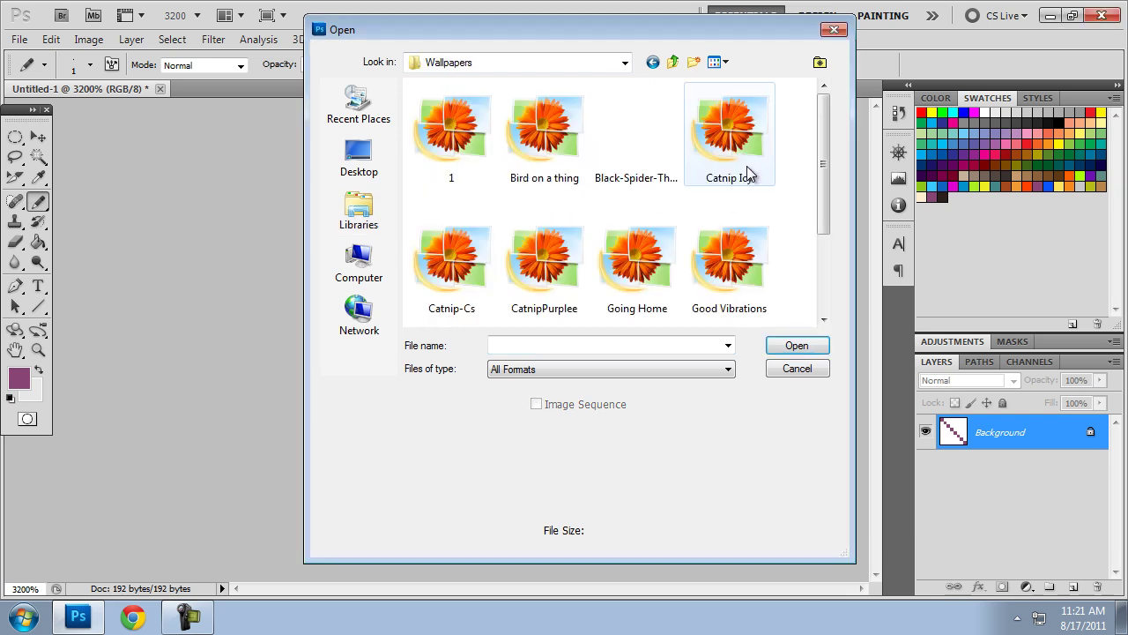
{"action": "left_click", "coordinate": [539, 158]}
{"action": "scroll", "coordinate": [599, 247], "scroll_direction": "down", "scroll_amount": 1}
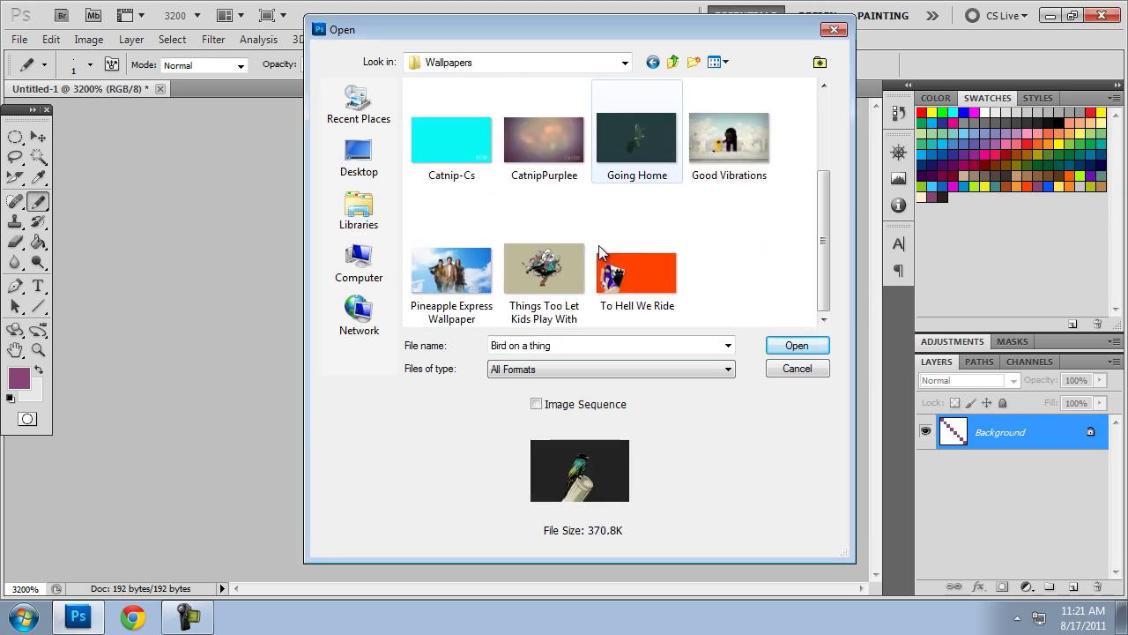
{"action": "scroll", "coordinate": [691, 261], "scroll_direction": "up", "scroll_amount": 1}
{"action": "scroll", "coordinate": [692, 261], "scroll_direction": "down", "scroll_amount": 1}
{"action": "scroll", "coordinate": [692, 261], "scroll_direction": "up", "scroll_amount": 1}
{"action": "scroll", "coordinate": [691, 261], "scroll_direction": "down", "scroll_amount": 1}
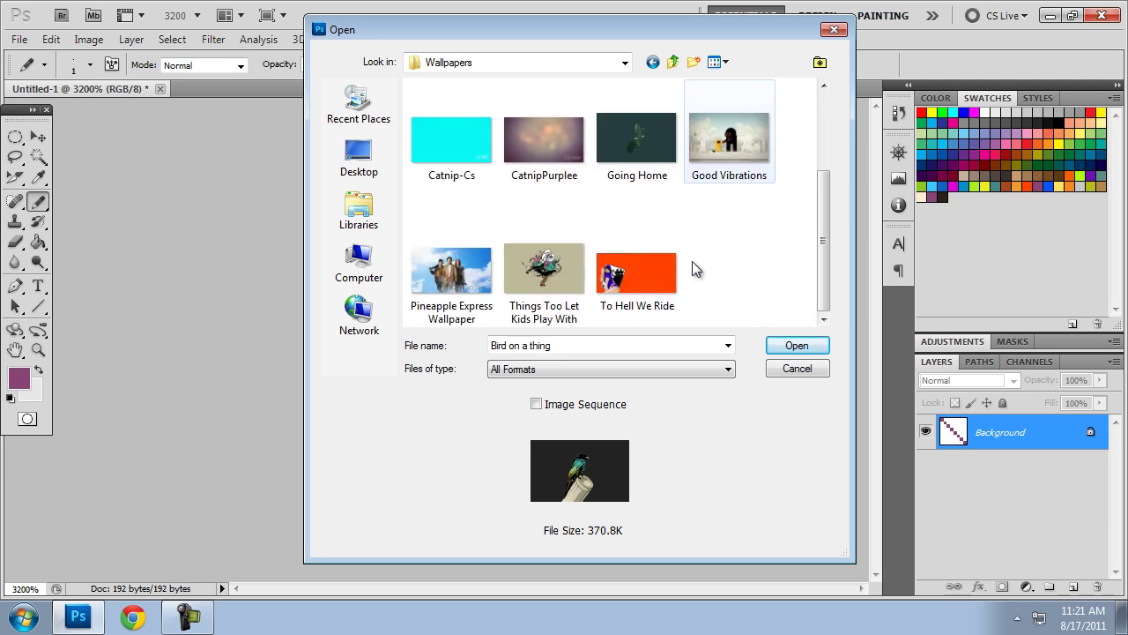
{"action": "scroll", "coordinate": [692, 261], "scroll_direction": "up", "scroll_amount": 1}
{"action": "scroll", "coordinate": [652, 171], "scroll_direction": "down", "scroll_amount": 1}
{"action": "double_click", "coordinate": [668, 171]}
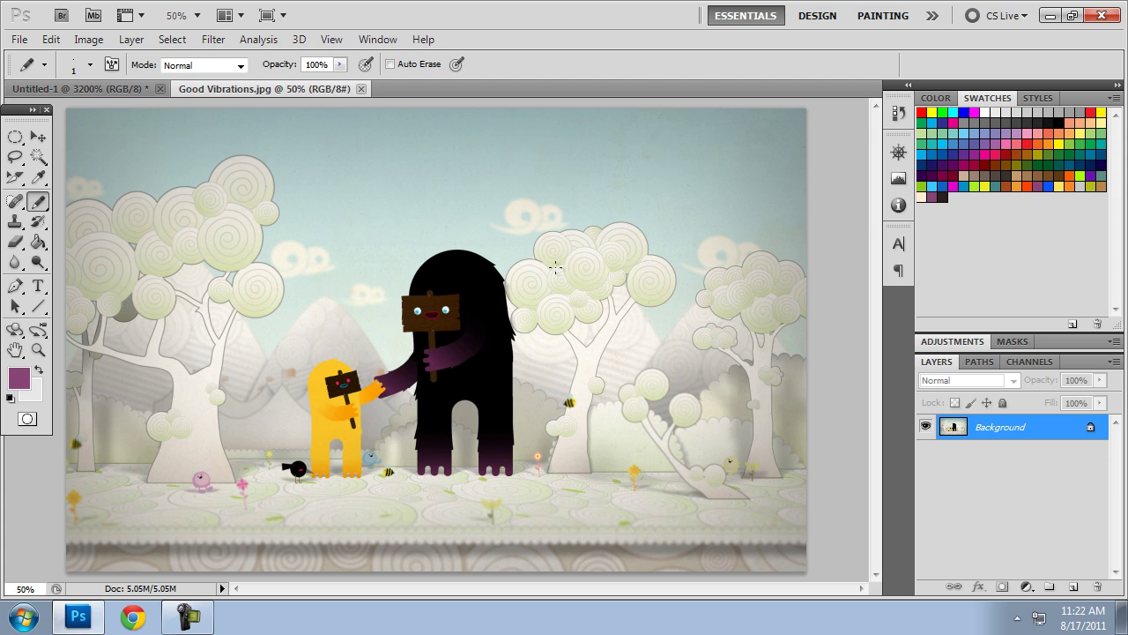
Step: Convert the wallpaper's Background layer to Layer 0 and switch back to the Untitled-1 tile
{"action": "double_click", "coordinate": [1089, 432]}
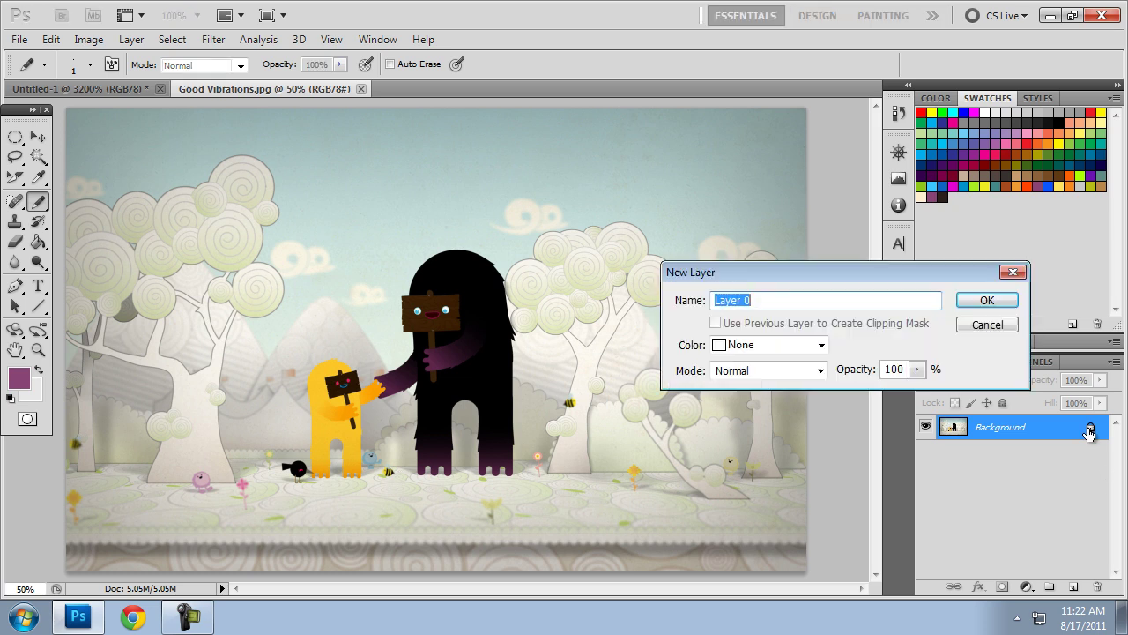
{"action": "left_click", "coordinate": [994, 298]}
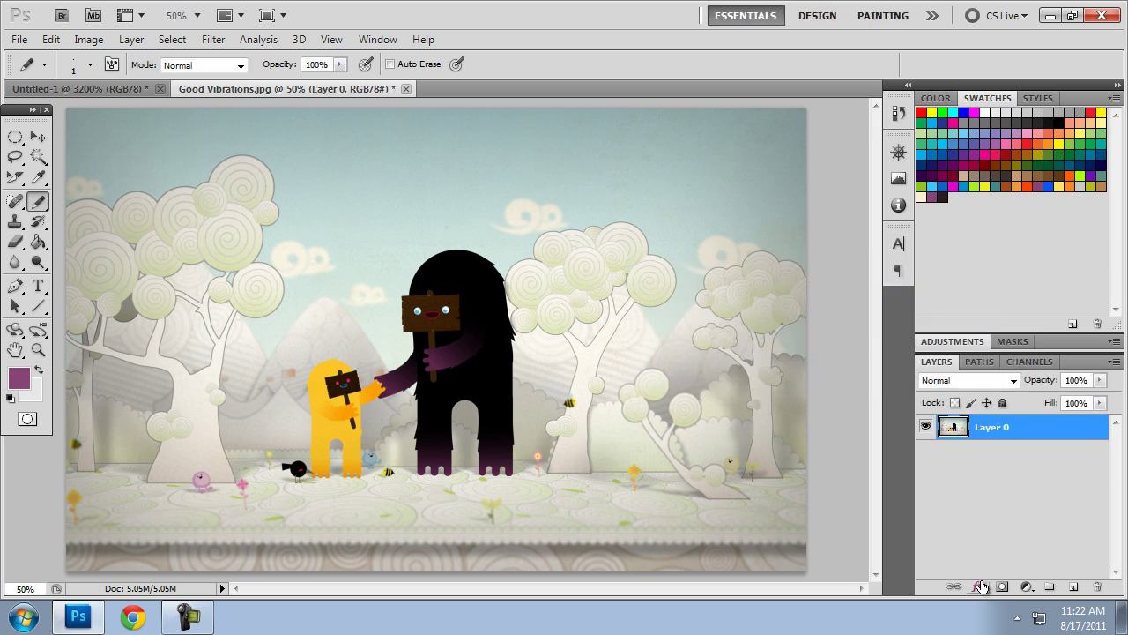
{"action": "left_click", "coordinate": [978, 586]}
{"action": "left_click", "coordinate": [75, 90]}
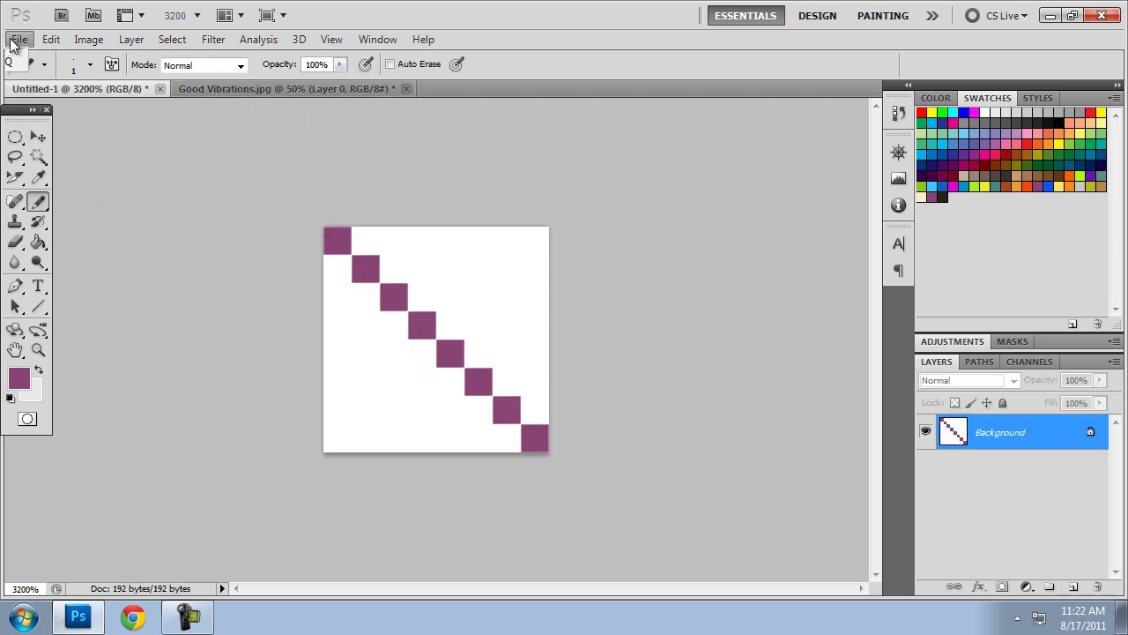
Step: Create a new 8 × 8 px document with a Transparent background
{"action": "left_click", "coordinate": [16, 40]}
{"action": "left_click", "coordinate": [53, 75]}
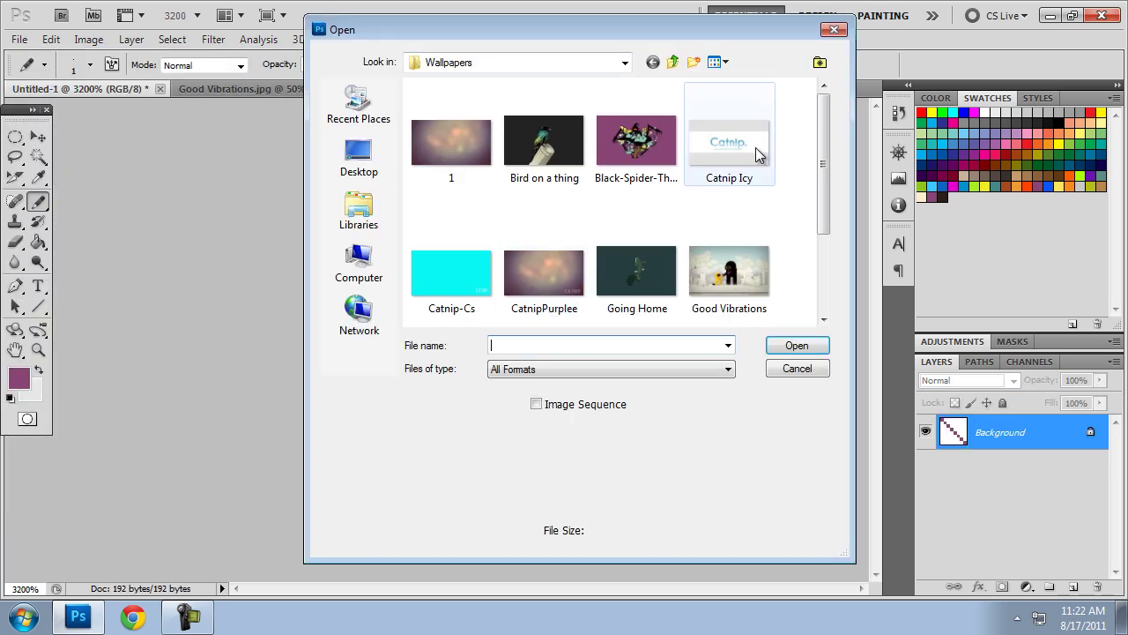
{"action": "left_click", "coordinate": [833, 30]}
{"action": "left_click", "coordinate": [14, 40]}
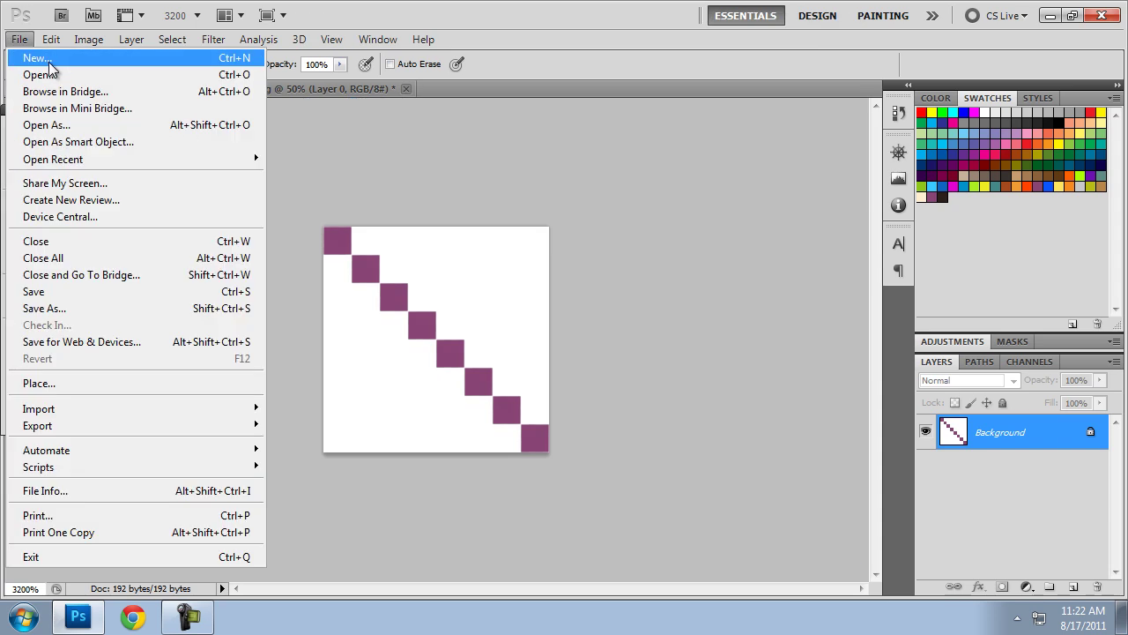
{"action": "left_click", "coordinate": [35, 53]}
{"action": "left_click", "coordinate": [520, 447]}
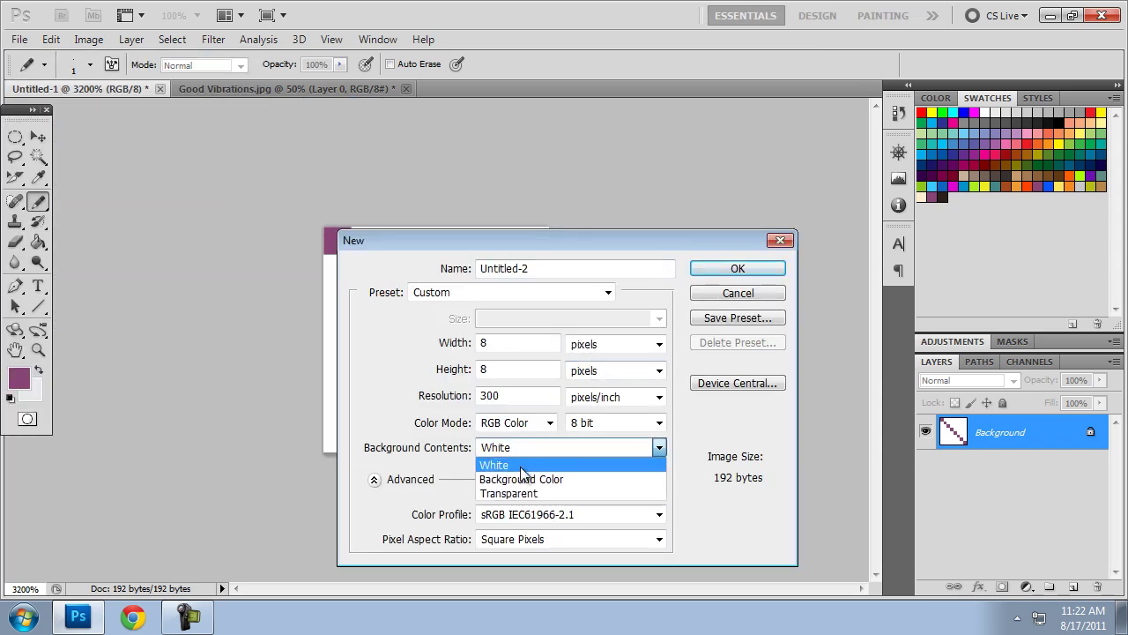
{"action": "left_click", "coordinate": [529, 491]}
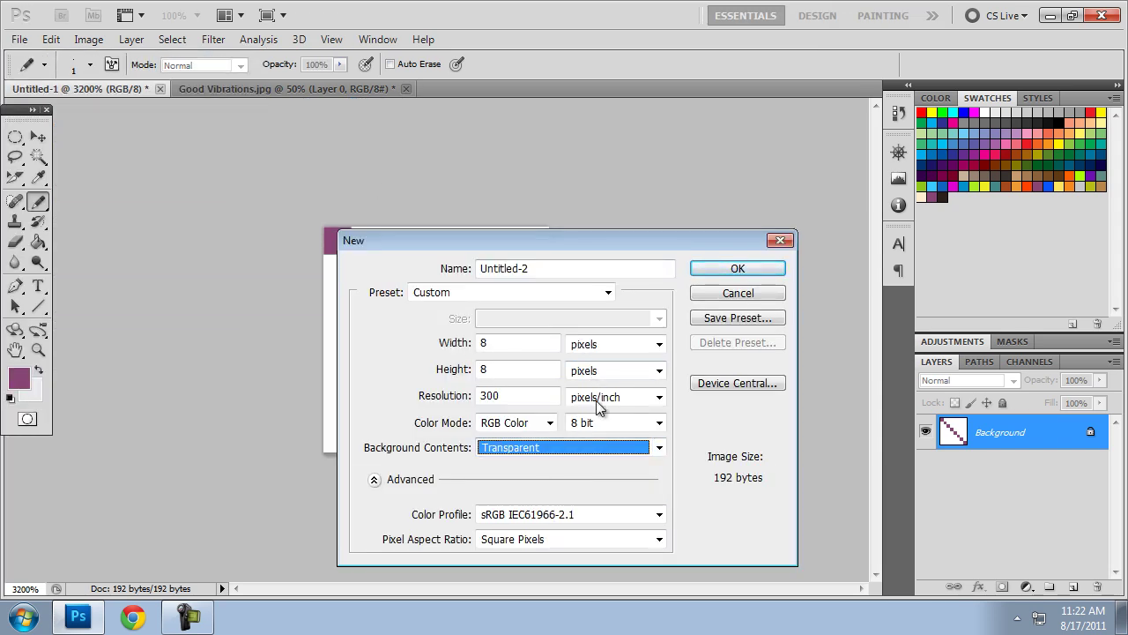
{"action": "left_click", "coordinate": [716, 273]}
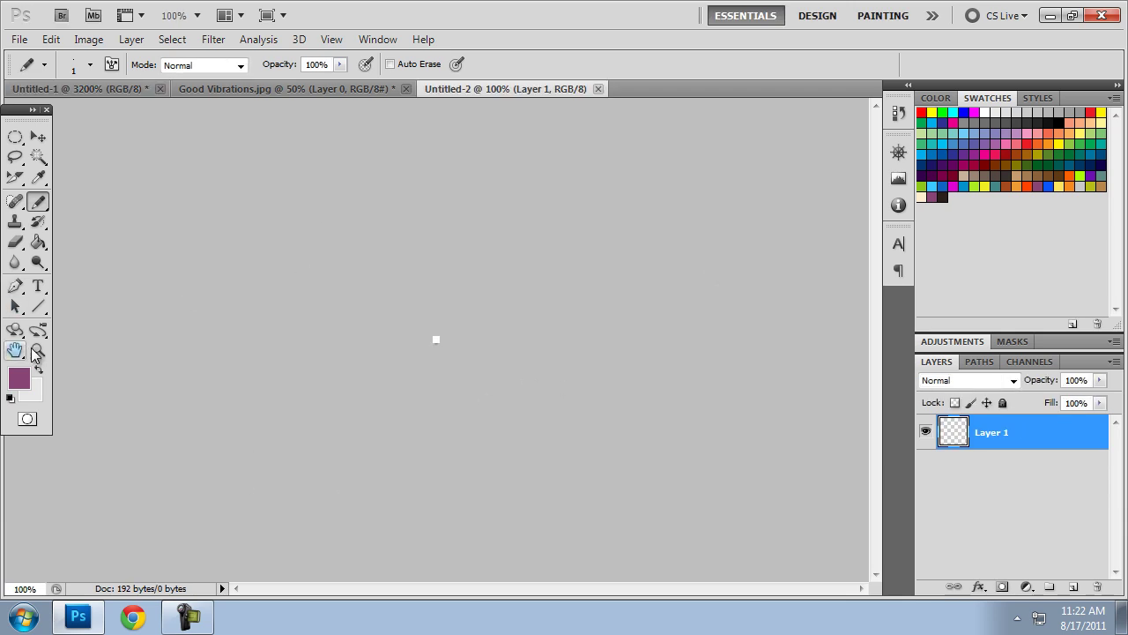
Step: Zoom in and pencil an eight-pixel purple diagonal from top-left to bottom-right
{"action": "left_click", "coordinate": [38, 350]}
{"action": "left_click_drag", "start_coordinate": [455, 365], "coordinate": [456, 365]}
{"action": "left_click", "coordinate": [38, 201]}
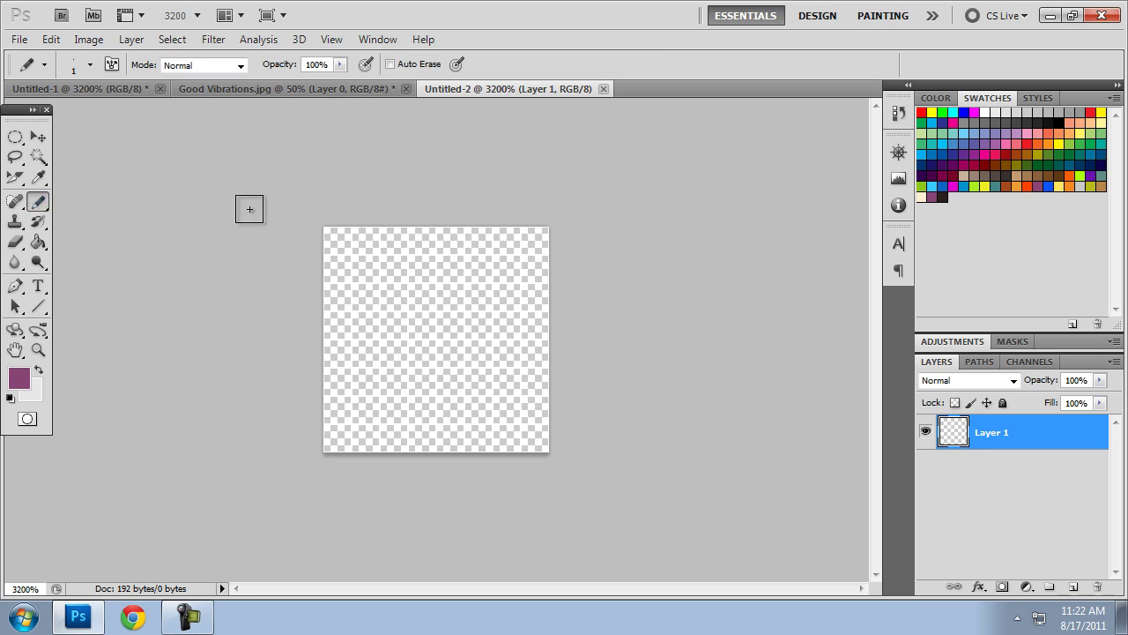
{"action": "left_click", "coordinate": [337, 240]}
{"action": "left_click", "coordinate": [365, 268]}
{"action": "left_click", "coordinate": [390, 303]}
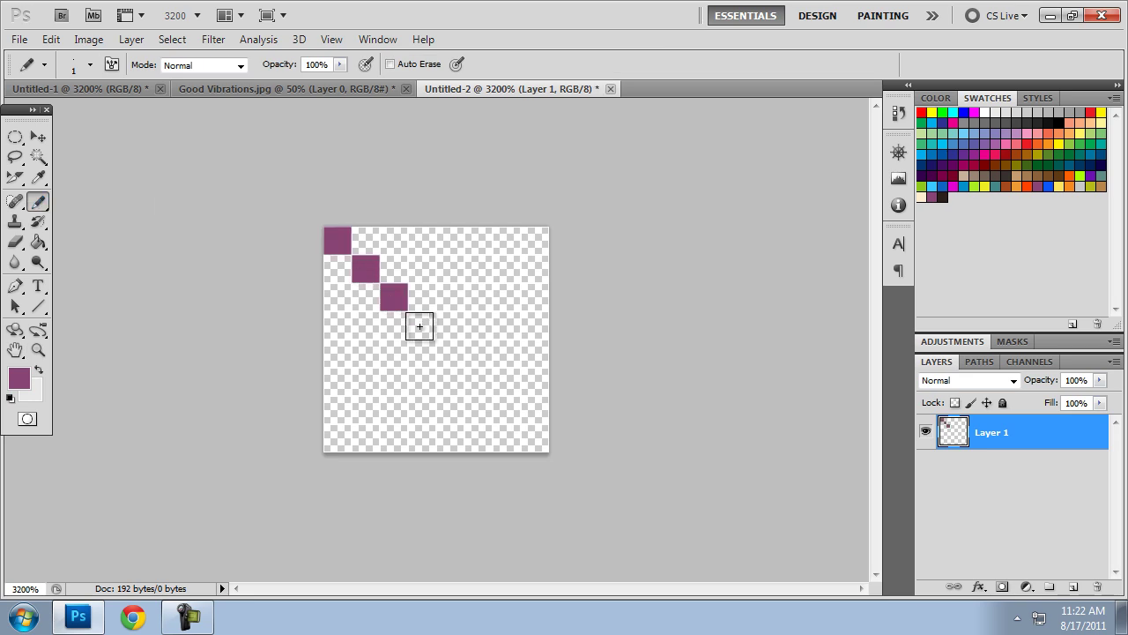
{"action": "left_click", "coordinate": [421, 324]}
{"action": "left_click", "coordinate": [450, 352]}
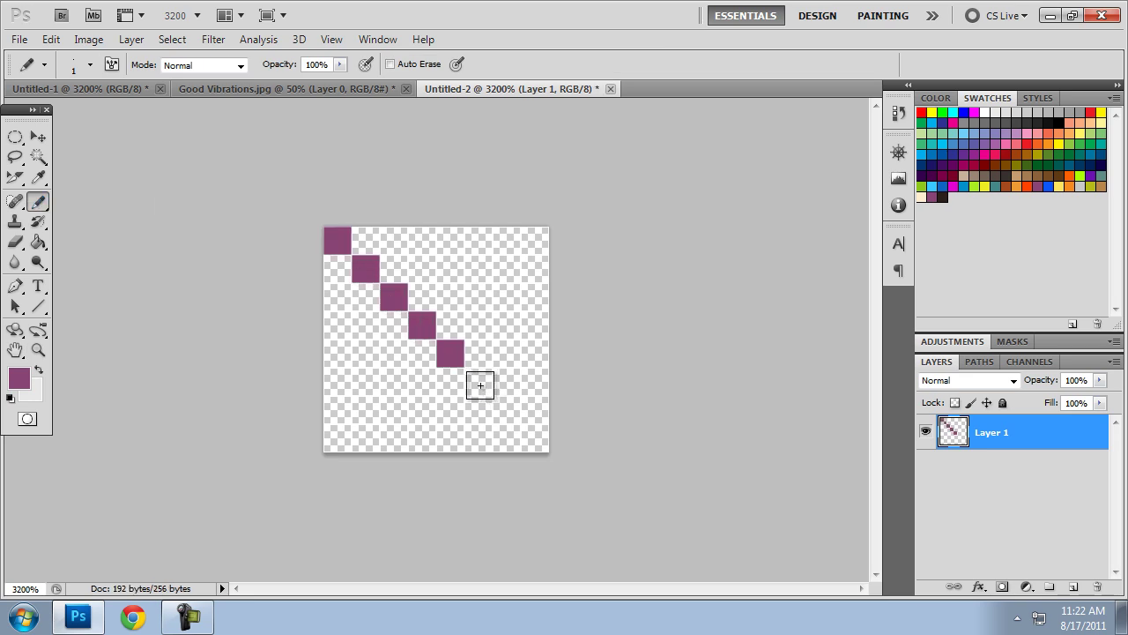
{"action": "left_click", "coordinate": [477, 381]}
{"action": "left_click", "coordinate": [506, 409]}
{"action": "left_click", "coordinate": [534, 437]}
Step: Define the transparent tile as Pattern 34 and return to Good Vibrations.jpg
{"action": "left_click", "coordinate": [52, 38]}
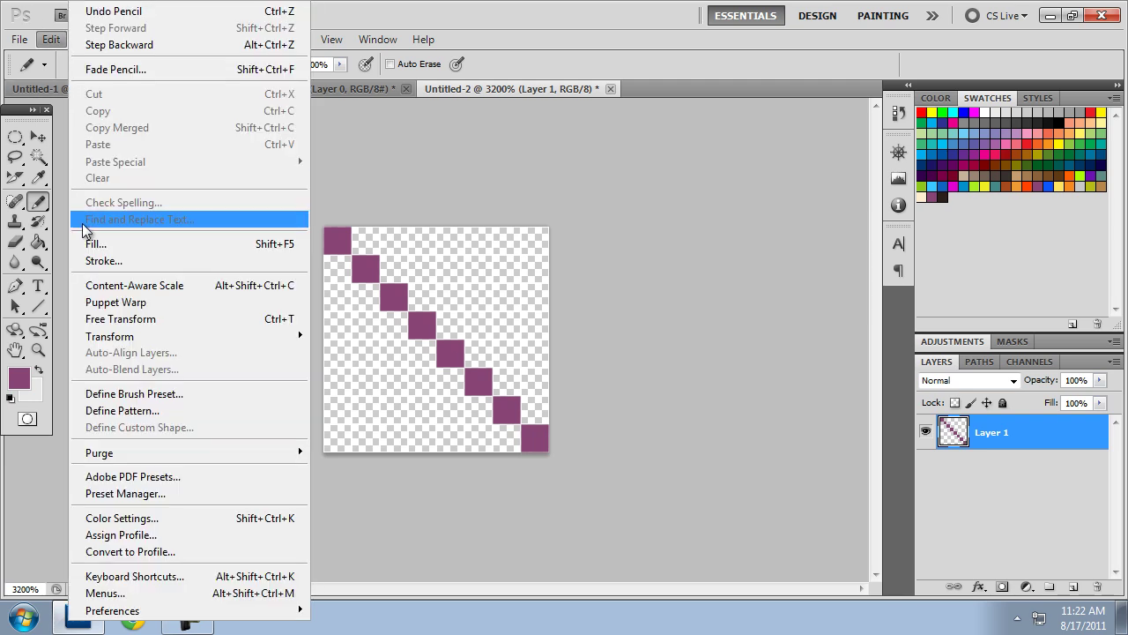
{"action": "left_click", "coordinate": [163, 411]}
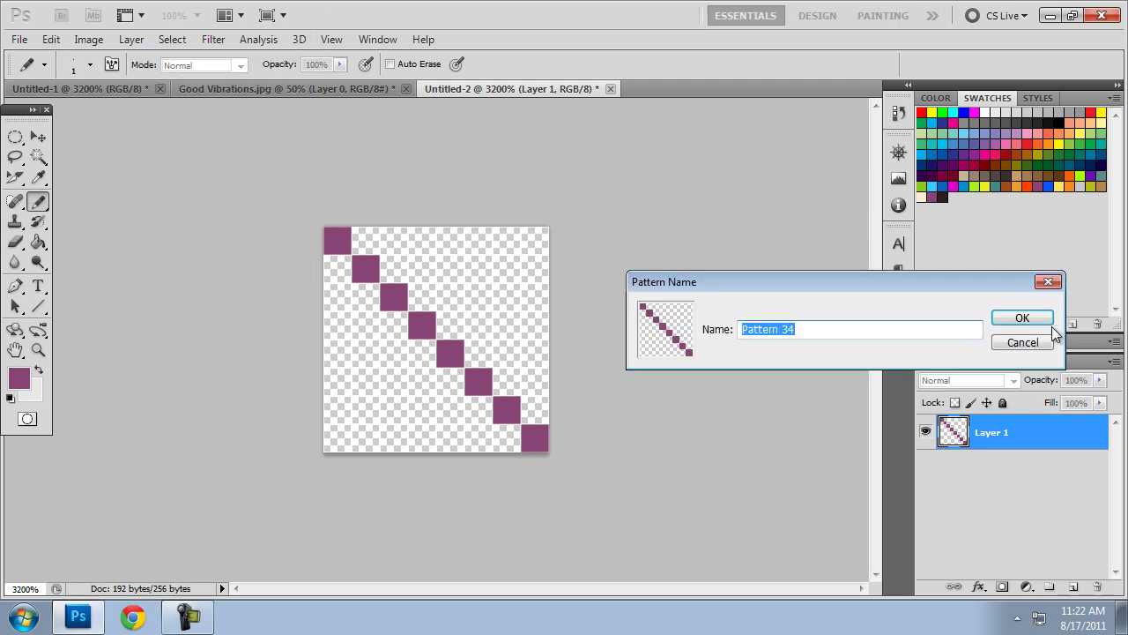
{"action": "left_click", "coordinate": [1022, 318]}
{"action": "left_click", "coordinate": [226, 88]}
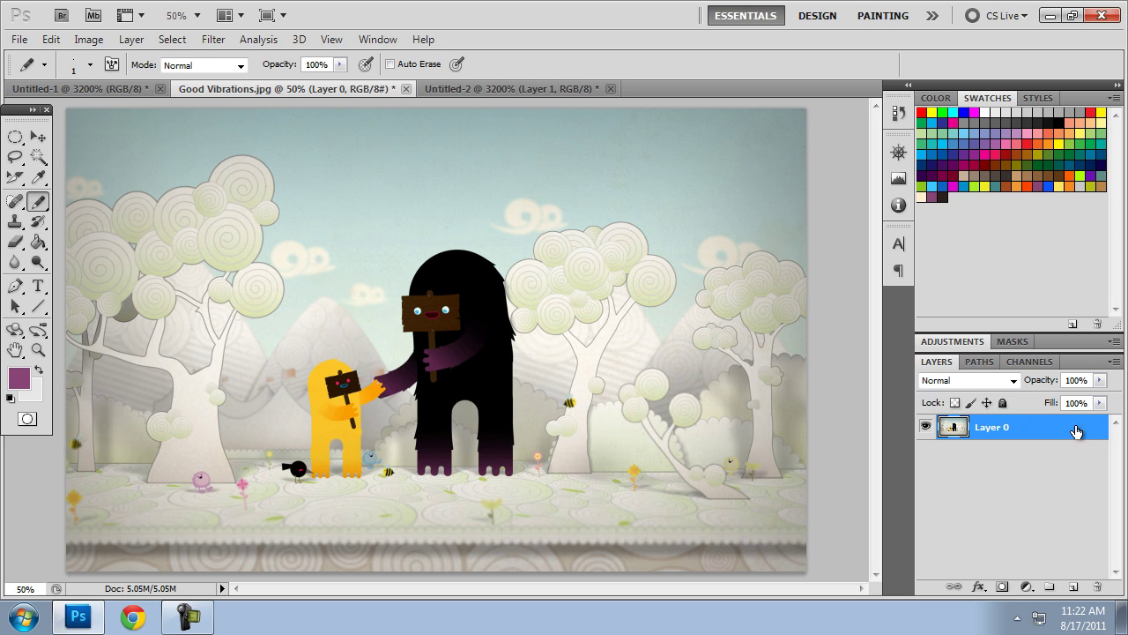
Step: Convert the Background to Layer 0 again and add a Pattern Overlay layer style
{"action": "key", "text": "ctrl+shift+b"}
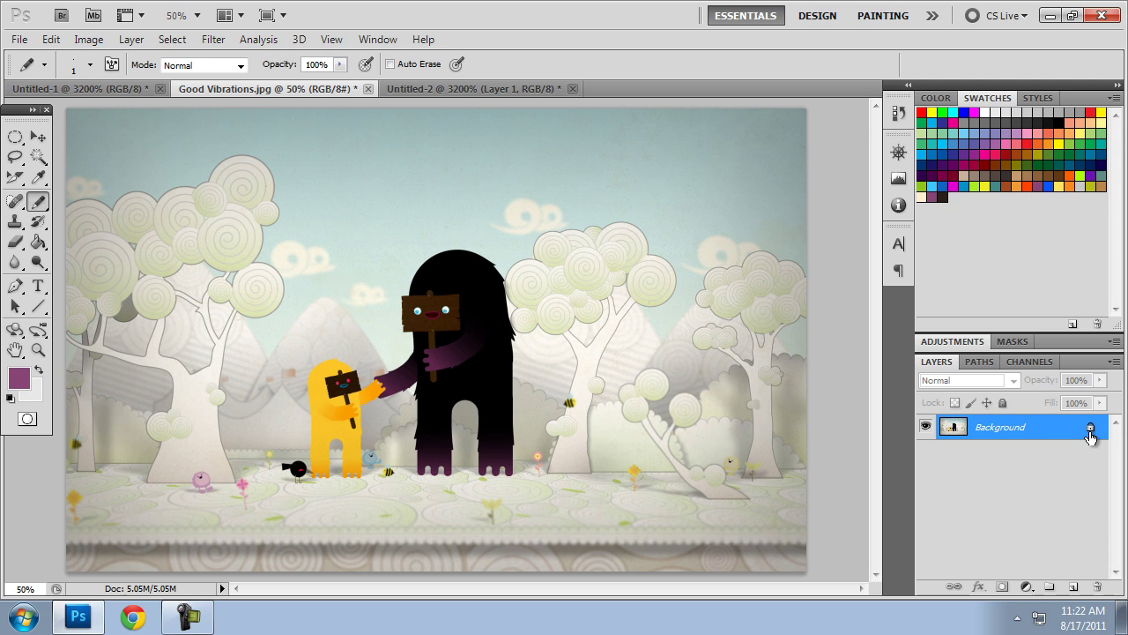
{"action": "double_click", "coordinate": [1090, 432]}
{"action": "left_click", "coordinate": [992, 302]}
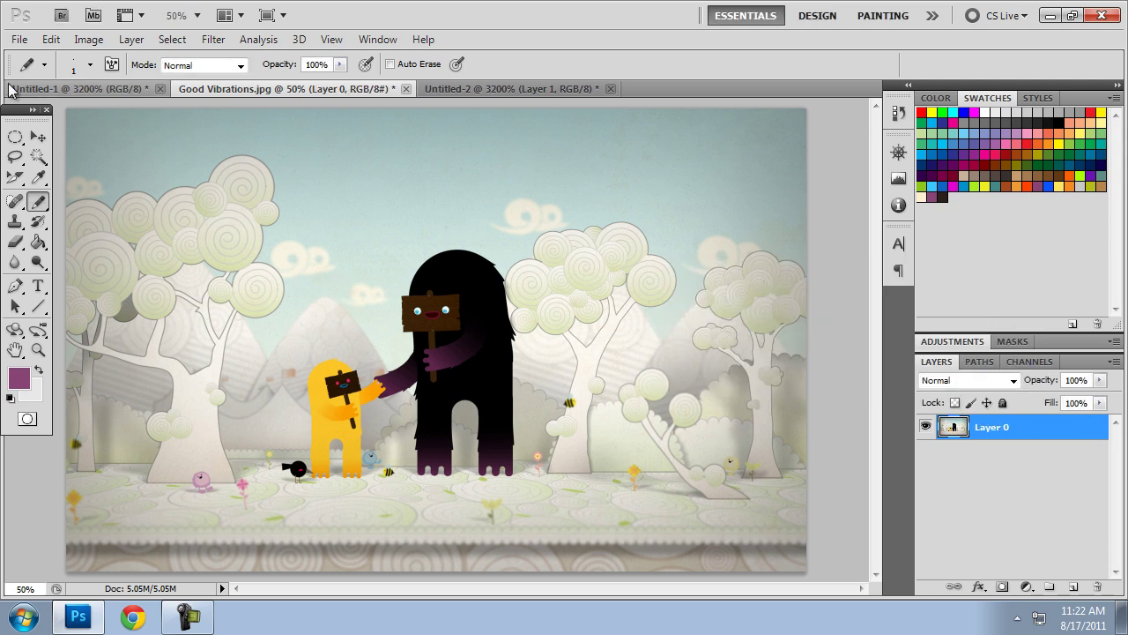
{"action": "left_click", "coordinate": [980, 585]}
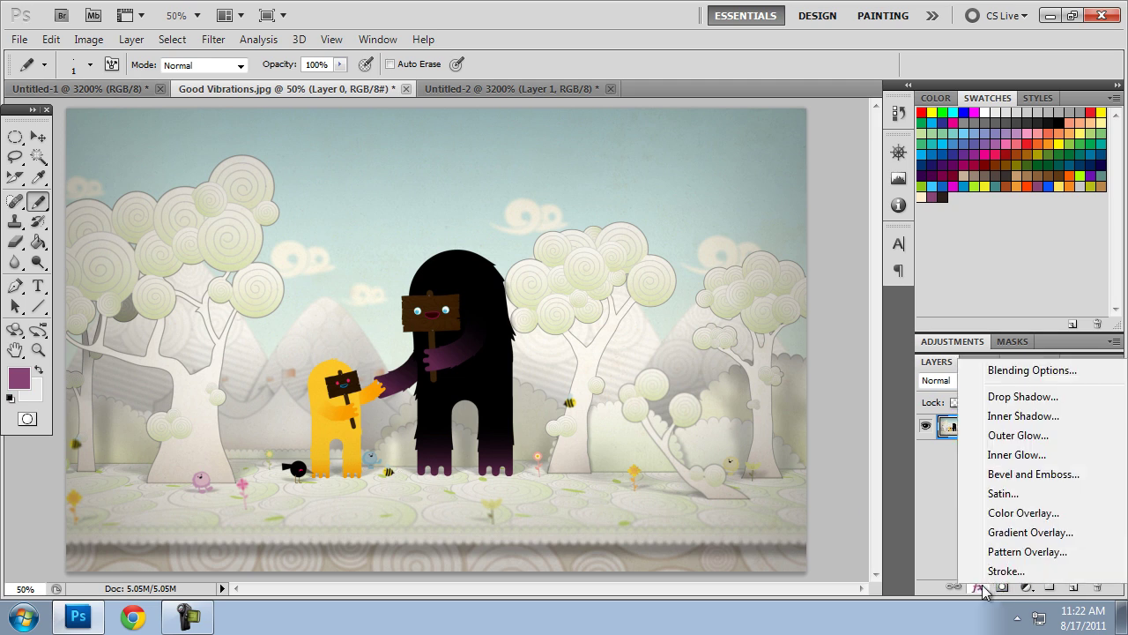
{"action": "left_click", "coordinate": [1004, 549]}
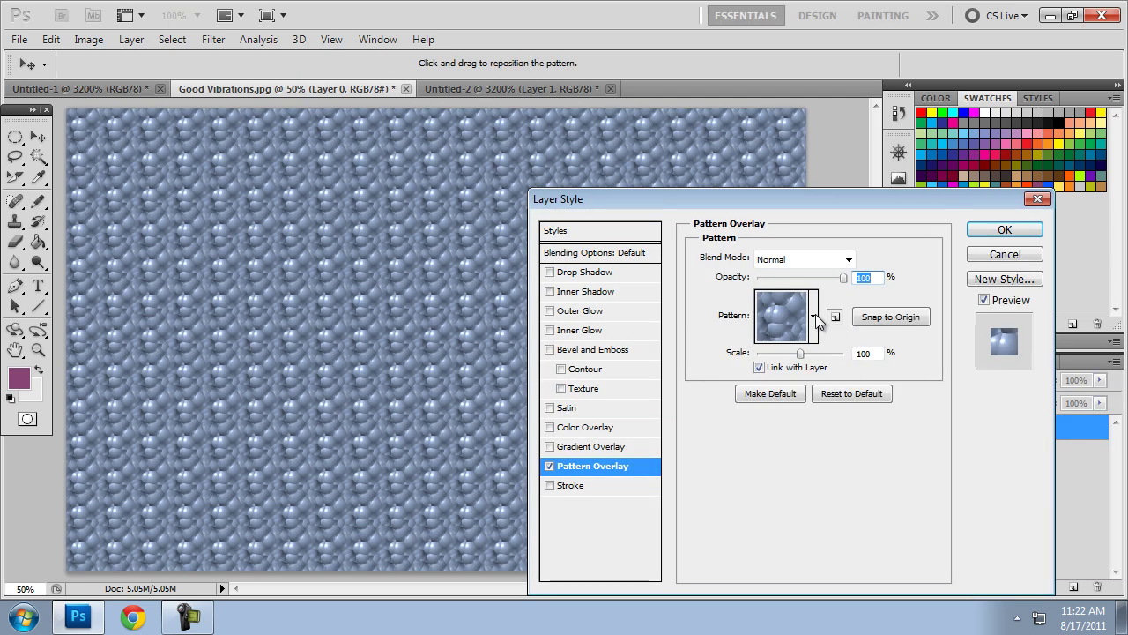
Step: Choose the transparent purple diagonal pattern in the Pattern Overlay picker
{"action": "left_click", "coordinate": [814, 316]}
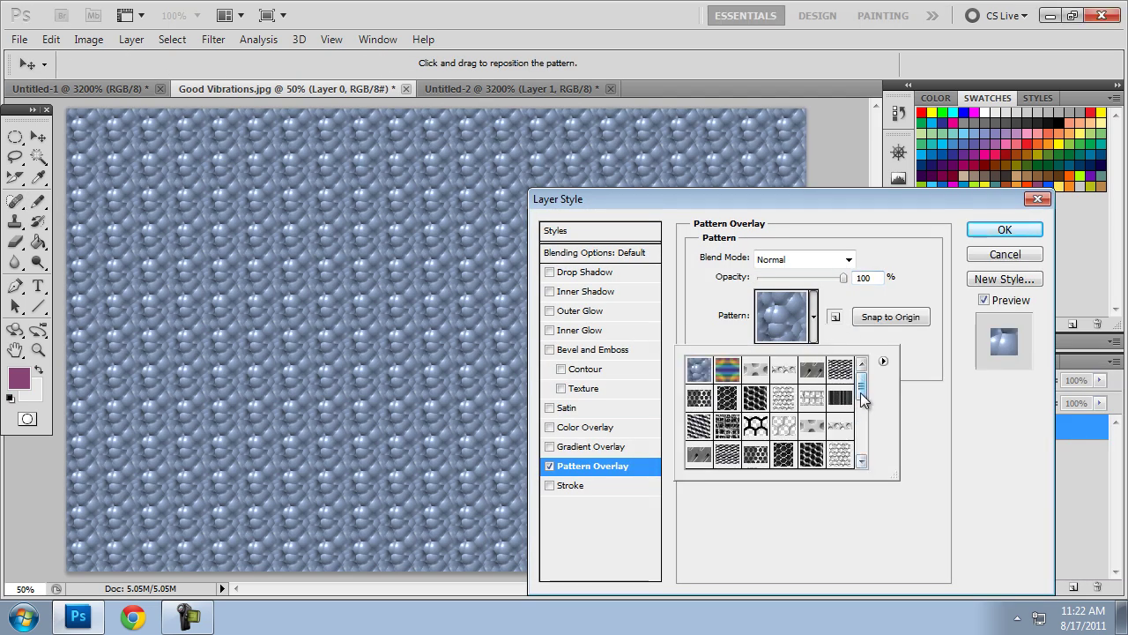
{"action": "left_click_drag", "start_coordinate": [860, 392], "coordinate": [863, 445]}
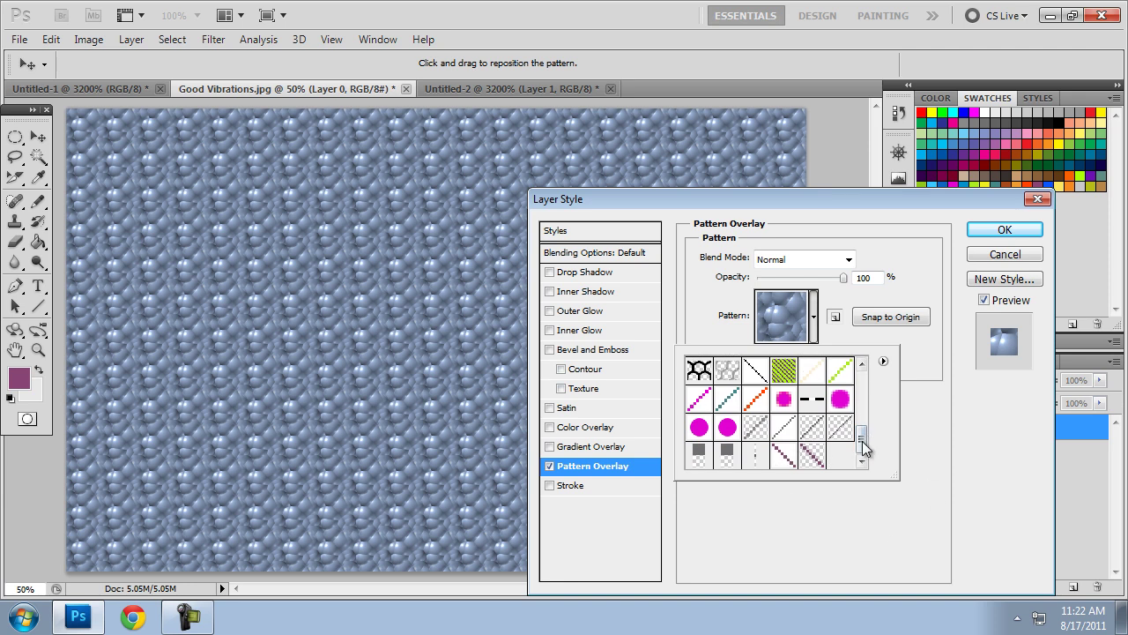
{"action": "mouse_move", "coordinate": [861, 446]}
{"action": "left_mouse_down"}
{"action": "mouse_move", "coordinate": [852, 412]}
{"action": "mouse_move", "coordinate": [857, 442]}
{"action": "left_mouse_up"}
{"action": "left_click", "coordinate": [784, 455]}
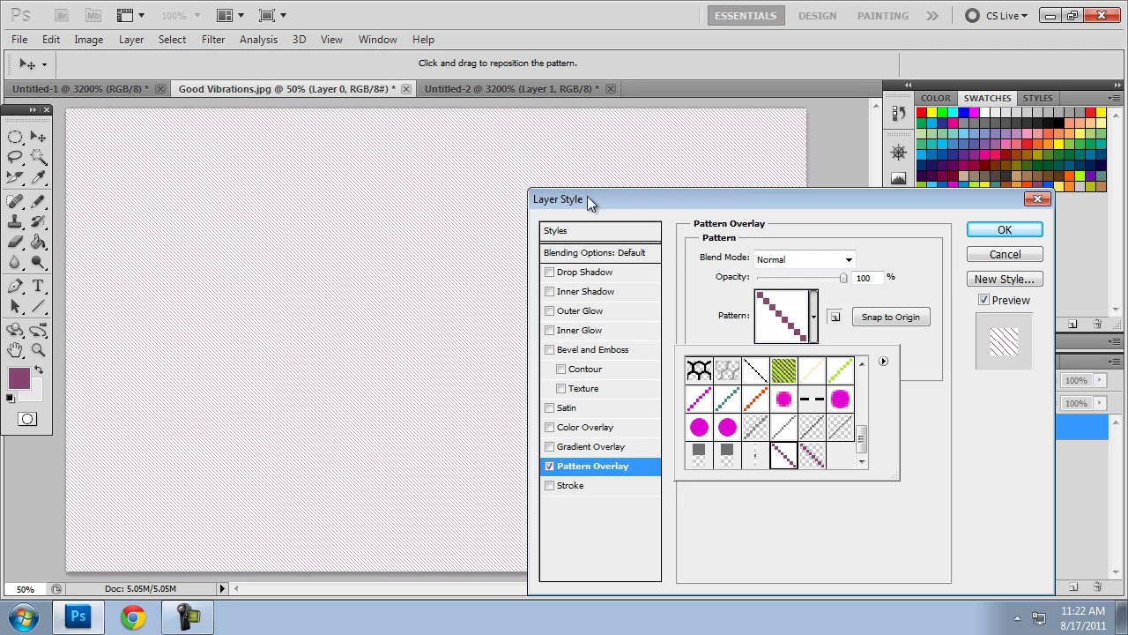
{"action": "left_click_drag", "start_coordinate": [587, 196], "coordinate": [728, 158]}
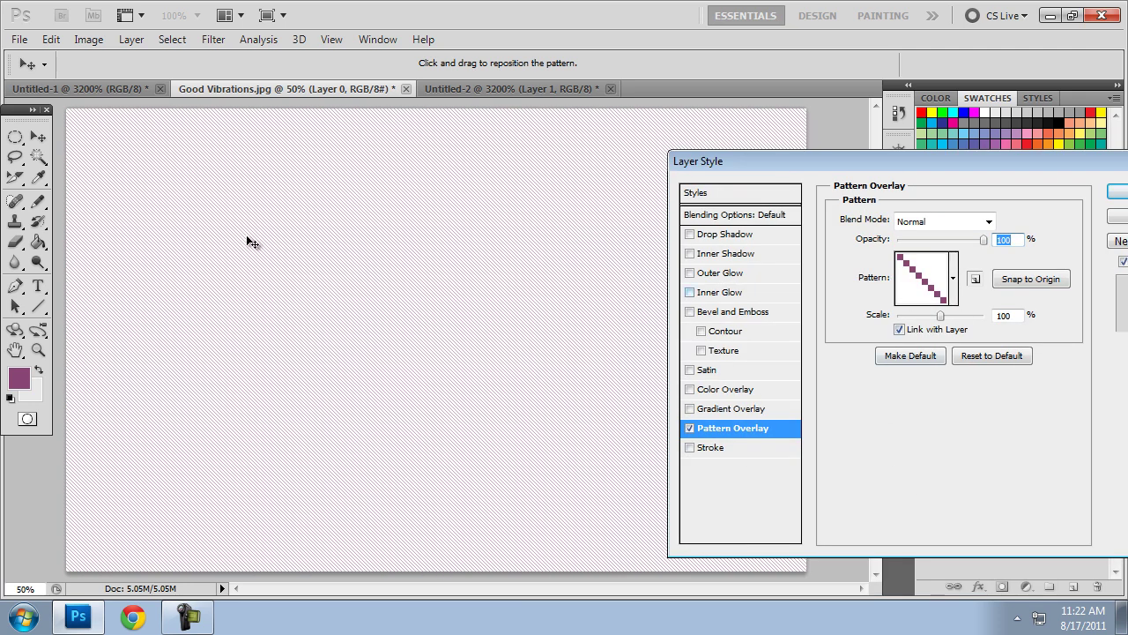
{"action": "left_click", "coordinate": [953, 278]}
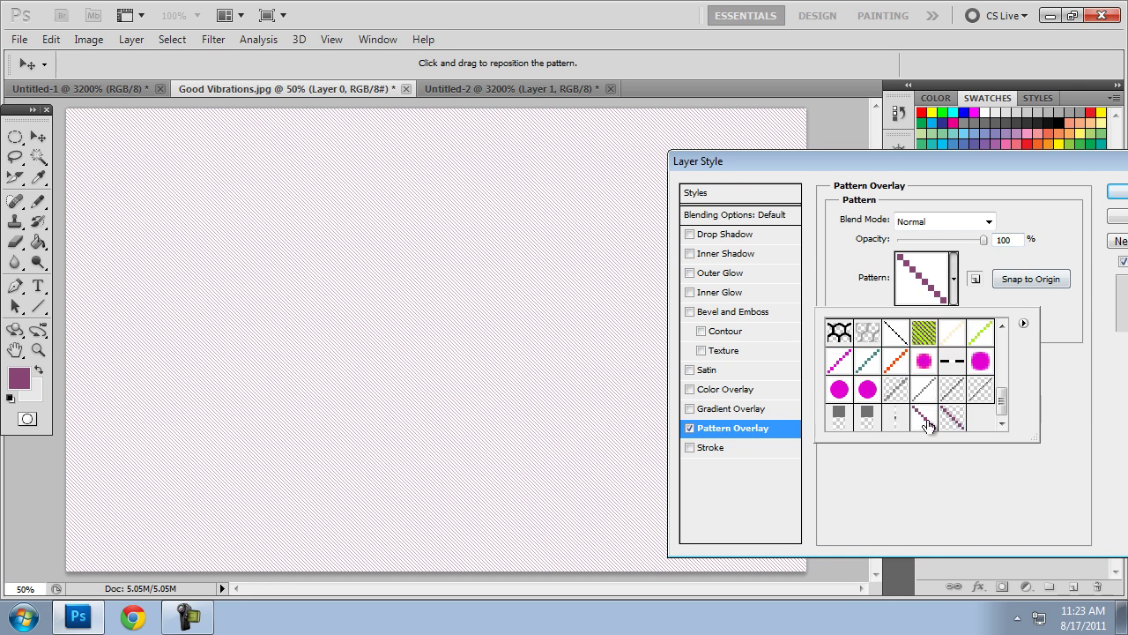
{"action": "left_click", "coordinate": [952, 418]}
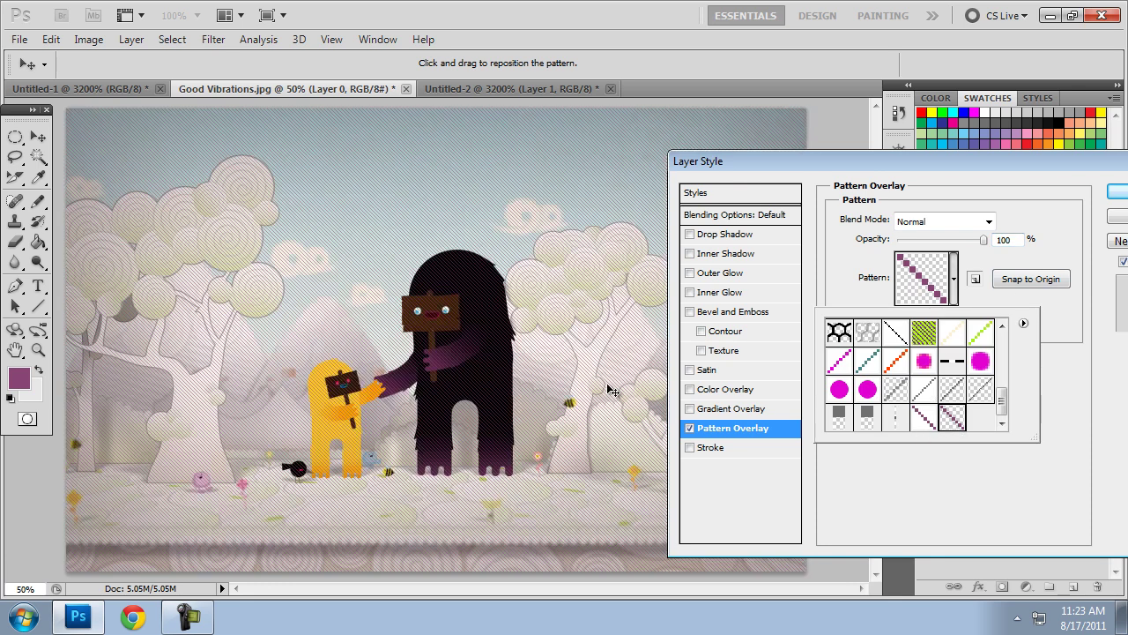
Step: Set the Pattern Overlay Scale to 202% and confirm the Layer Style with OK
{"action": "left_click", "coordinate": [994, 457]}
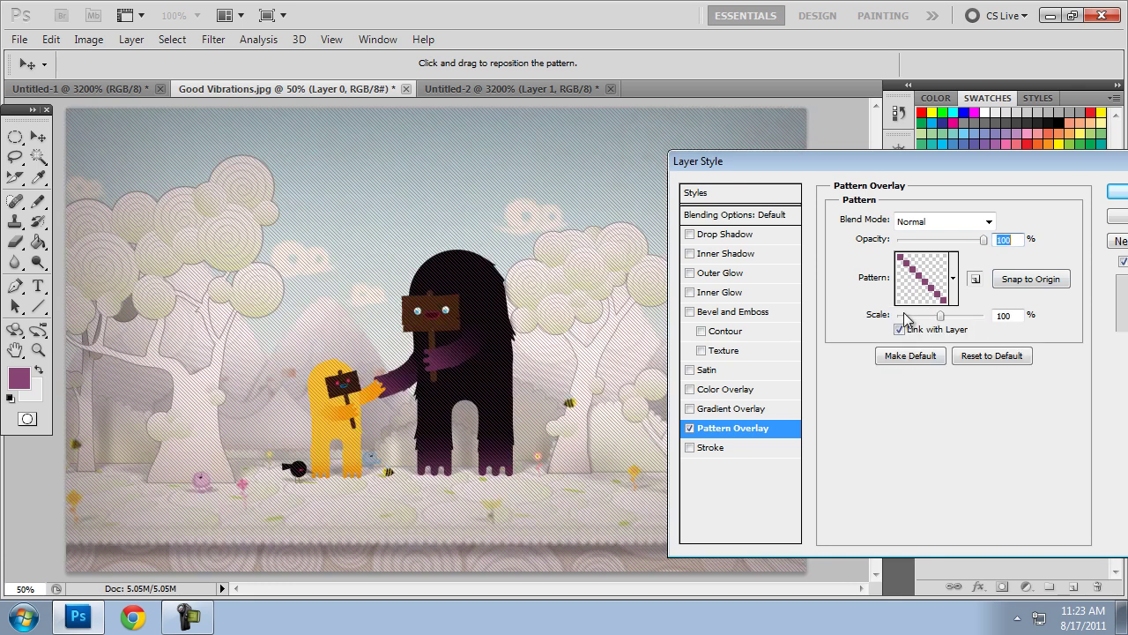
{"action": "mouse_move", "coordinate": [946, 316]}
{"action": "left_mouse_down"}
{"action": "mouse_move", "coordinate": [931, 316]}
{"action": "mouse_move", "coordinate": [985, 320]}
{"action": "mouse_move", "coordinate": [946, 316]}
{"action": "left_mouse_up"}
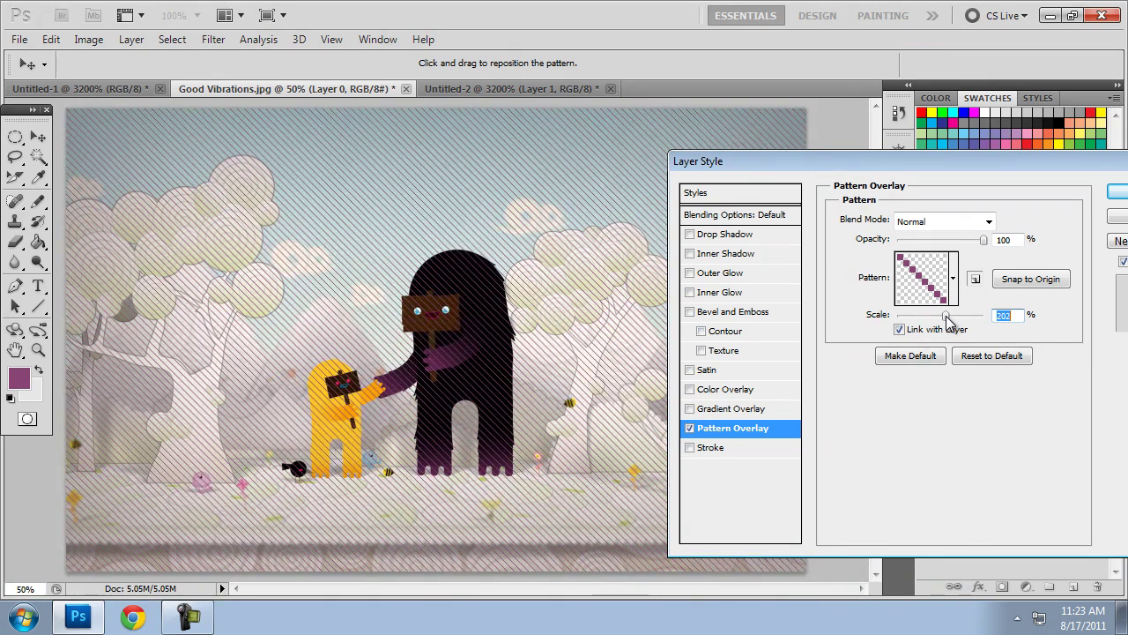
{"action": "left_click_drag", "start_coordinate": [1048, 161], "coordinate": [809, 157]}
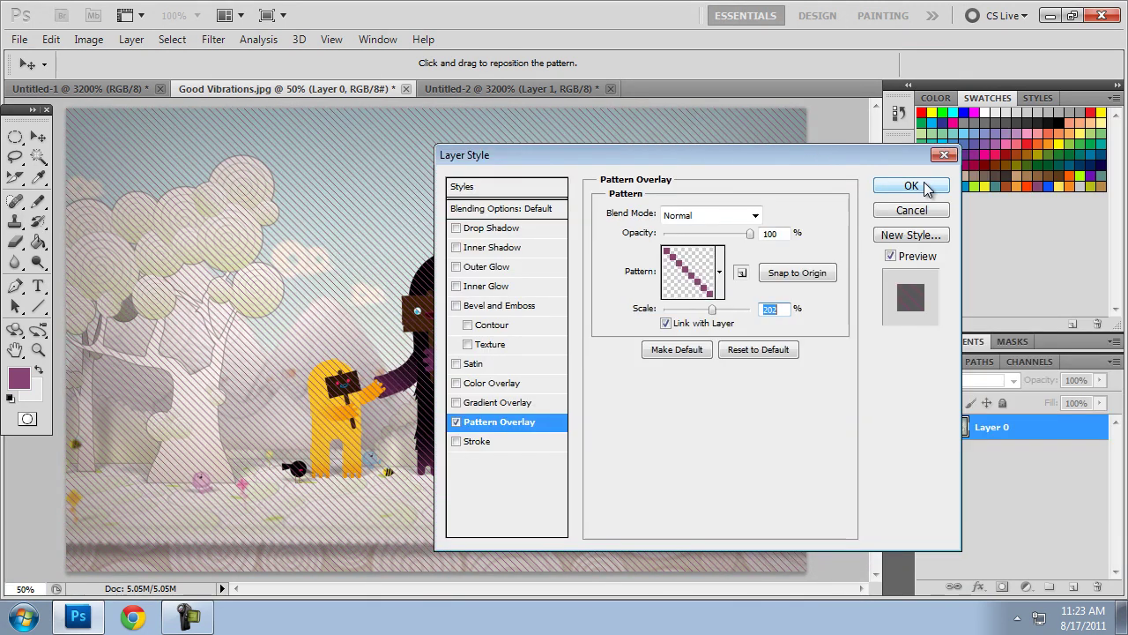
{"action": "left_click", "coordinate": [923, 186]}
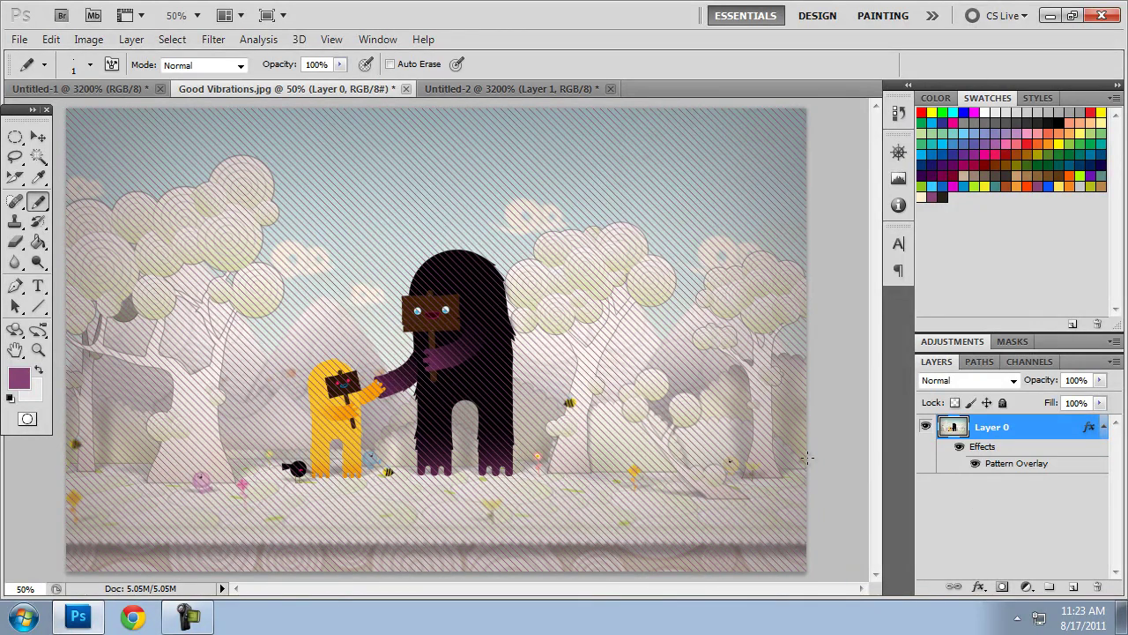
{"action": "left_click", "coordinate": [445, 95]}
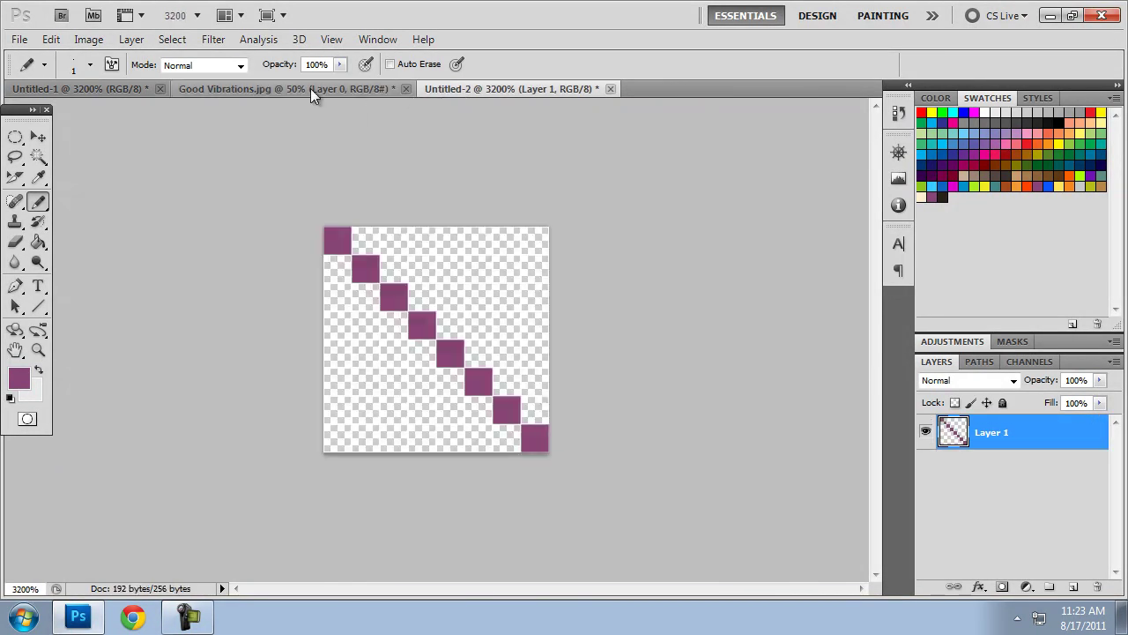
{"action": "left_click", "coordinate": [310, 88]}
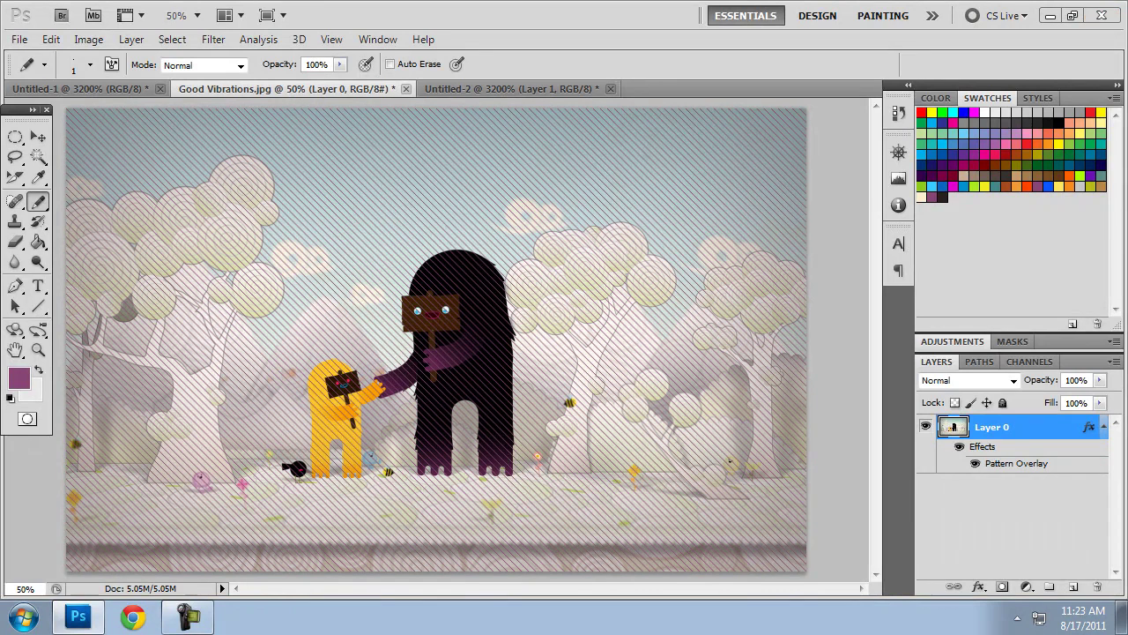